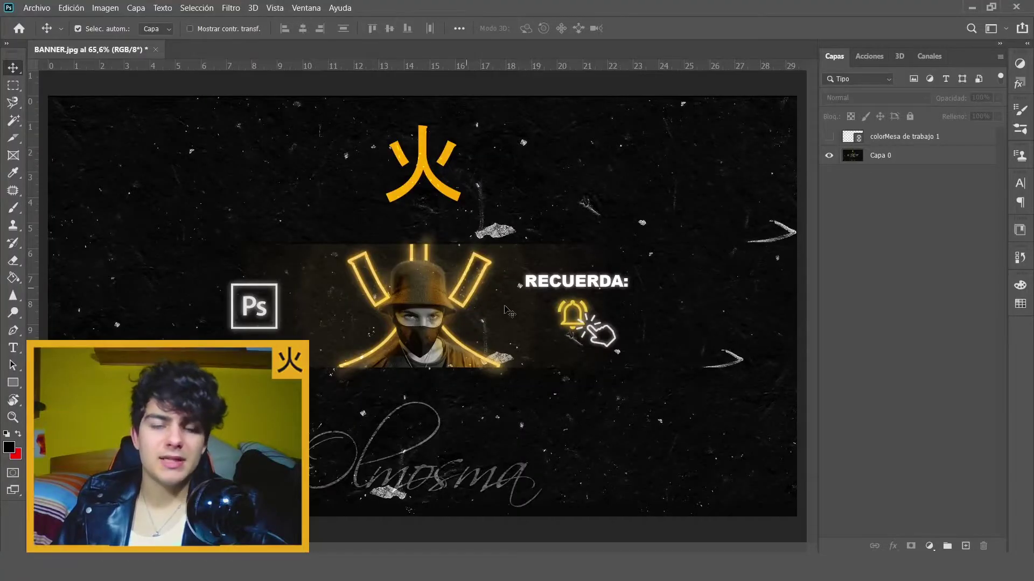
Step: Zoom in and out on BANNER.jpg to inspect the dark banner design
scroll(552, 274, up, 3)
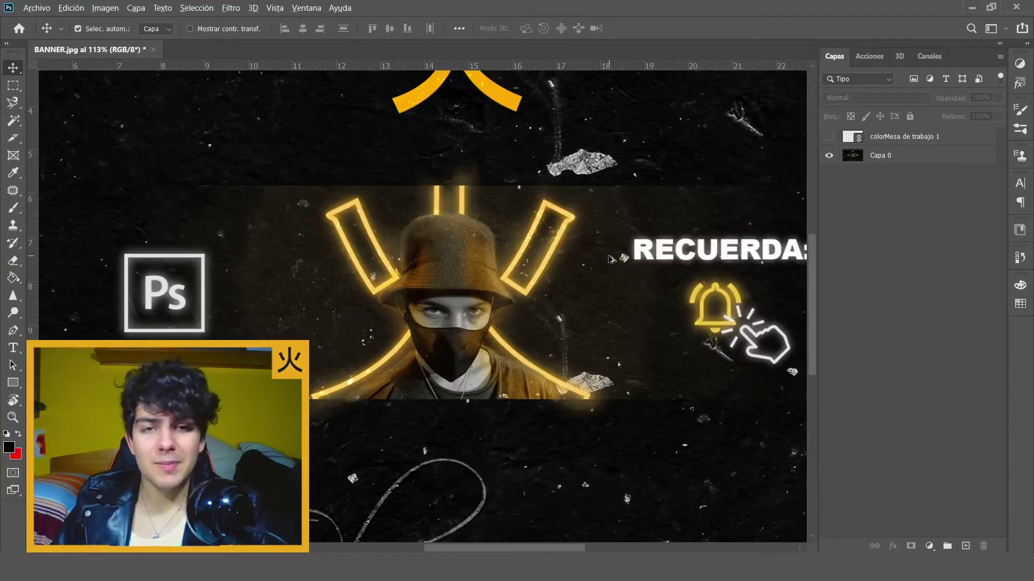
scroll(610, 260, down, 3)
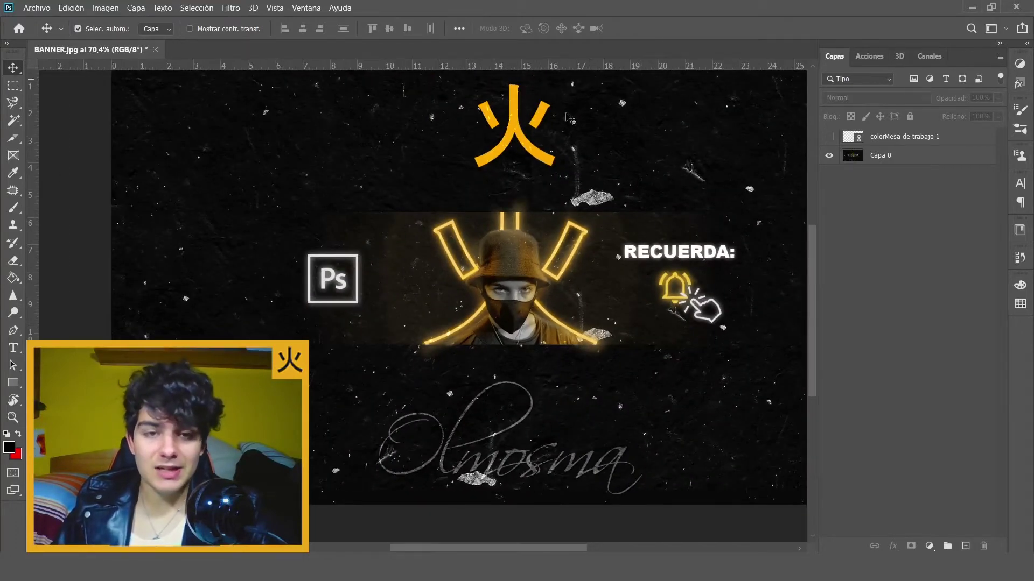
scroll(667, 306, up, 2)
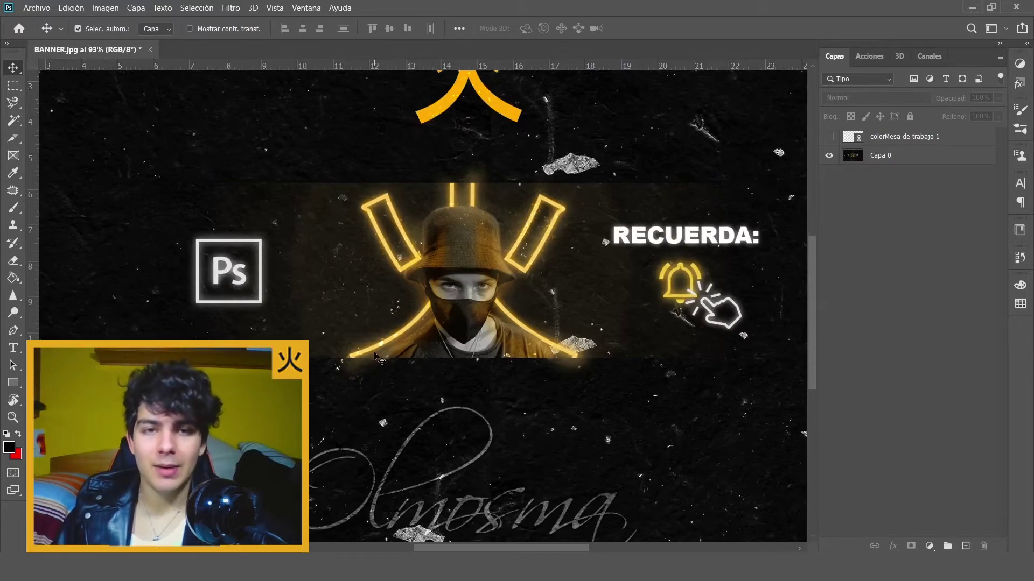
scroll(435, 330, down, 3)
scroll(458, 370, down, 1)
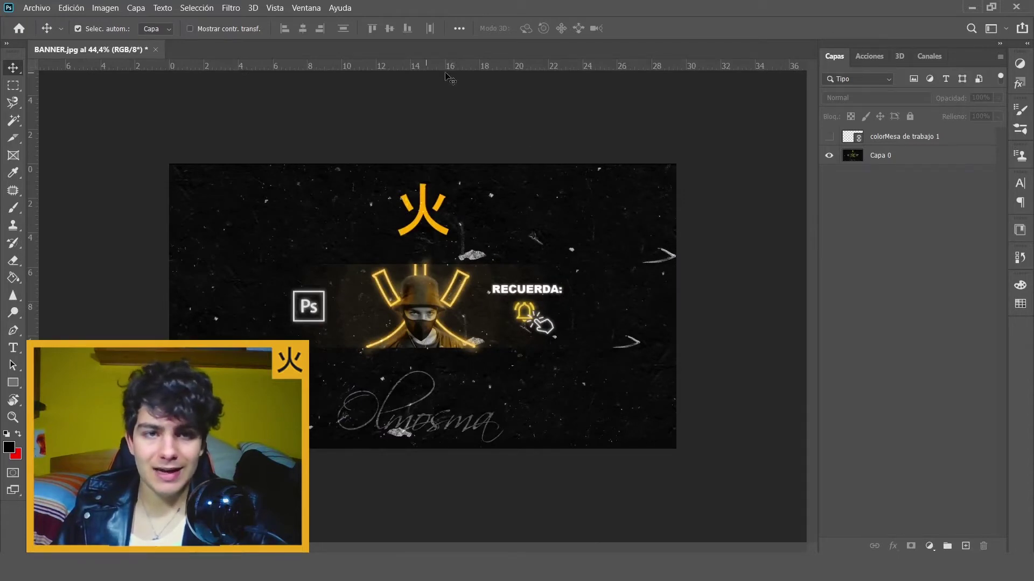
Step: Toggle the rulers off with Ctrl+R and then back on
key(ctrl+r)
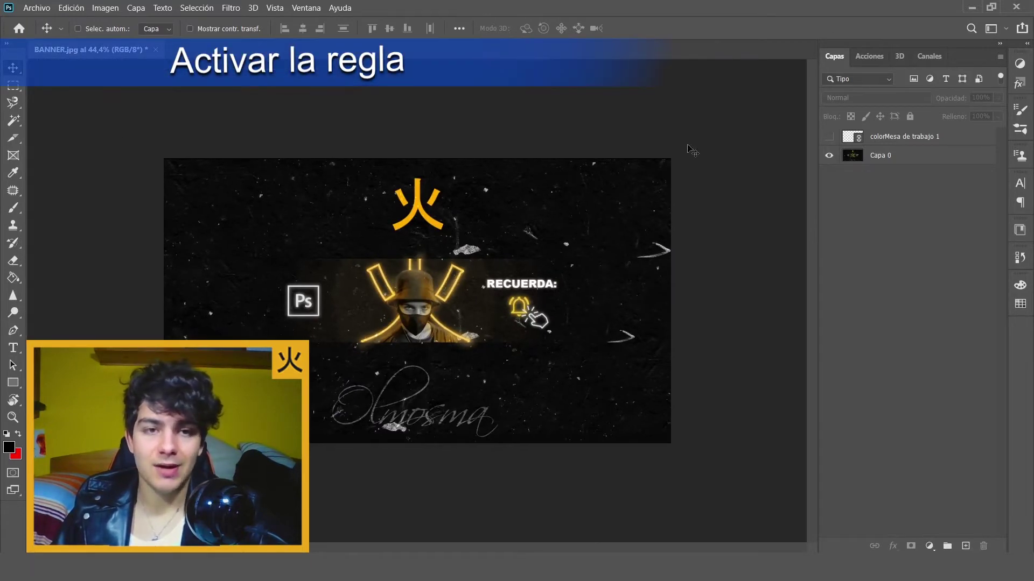
key(ctrl+r)
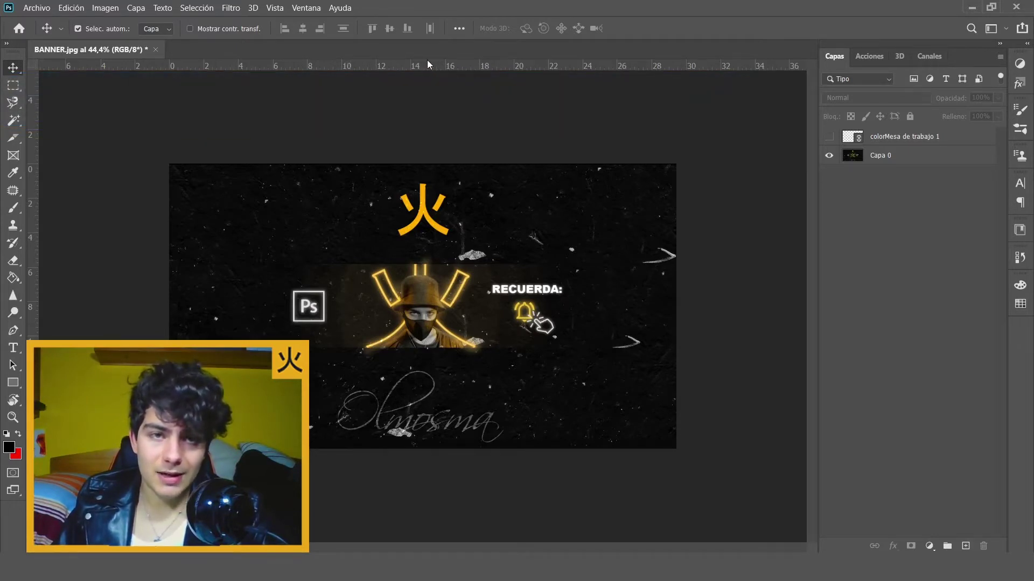
Step: Add two horizontal guides along the photo strip's top and bottom edges
drag(428, 66, 429, 87)
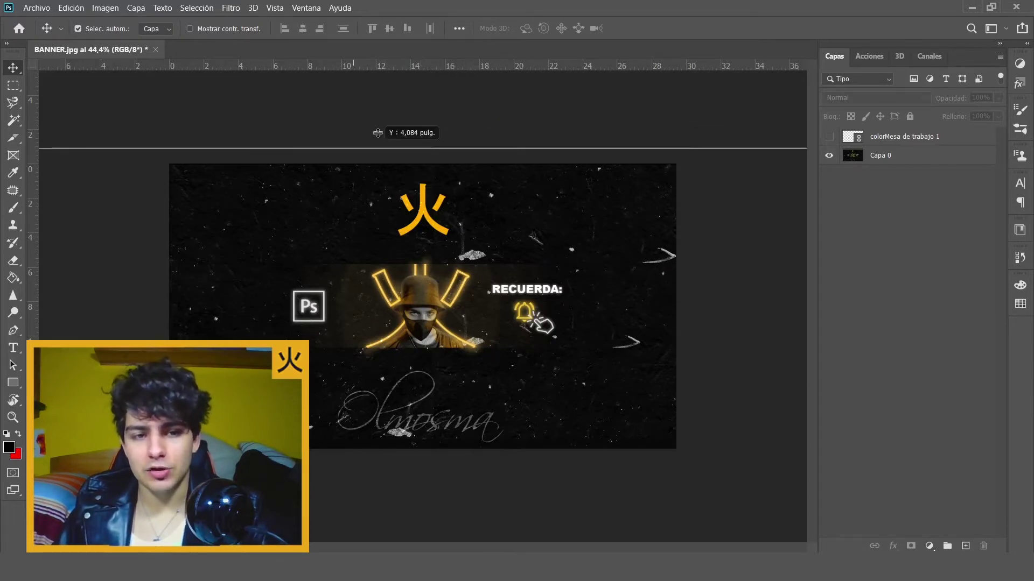
mouse_move(430, 87)
mouse_down()
mouse_move(414, 201)
mouse_move(425, 168)
mouse_move(433, 265)
mouse_up()
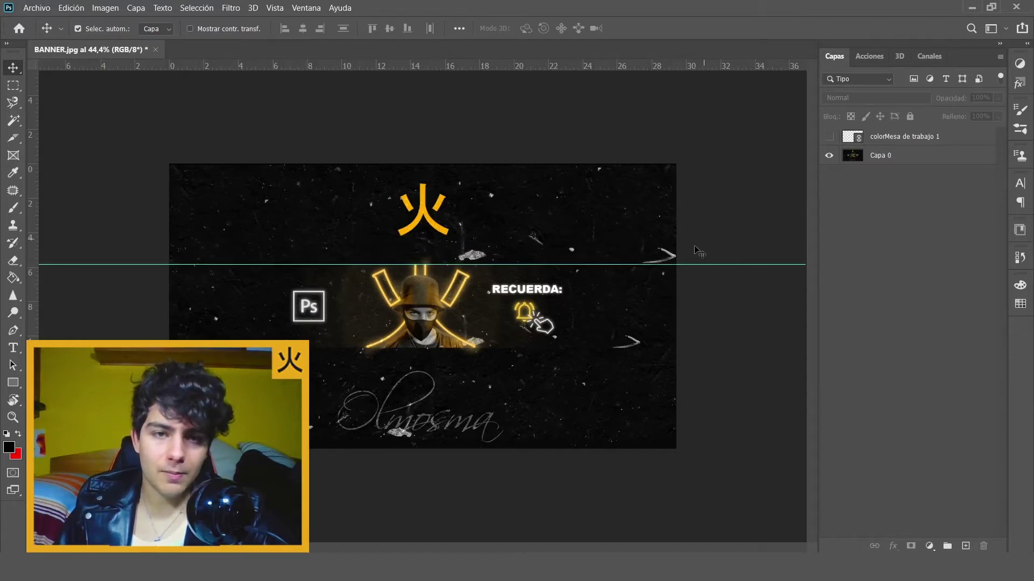
scroll(425, 305, up, 1)
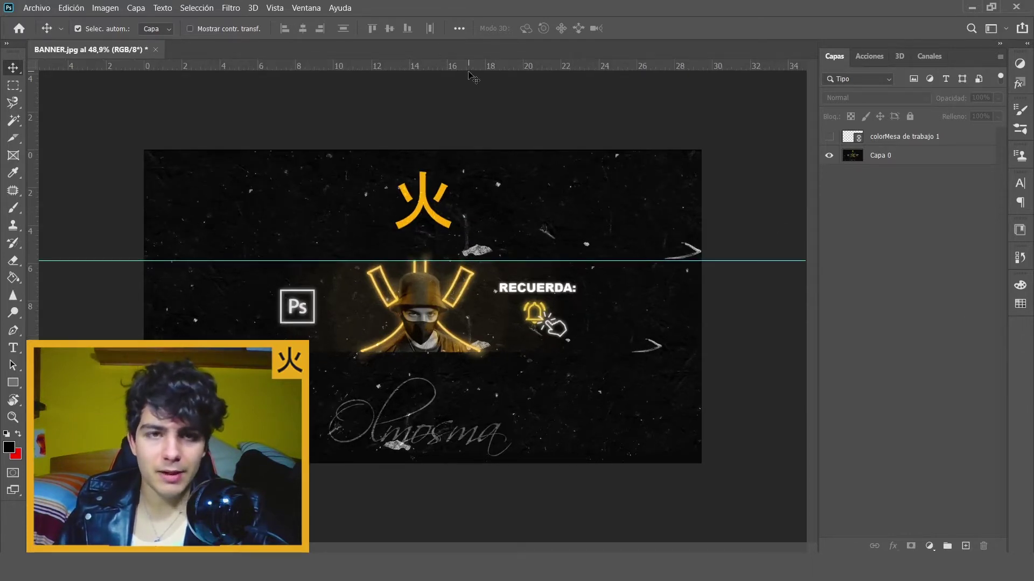
drag(469, 69, 518, 351)
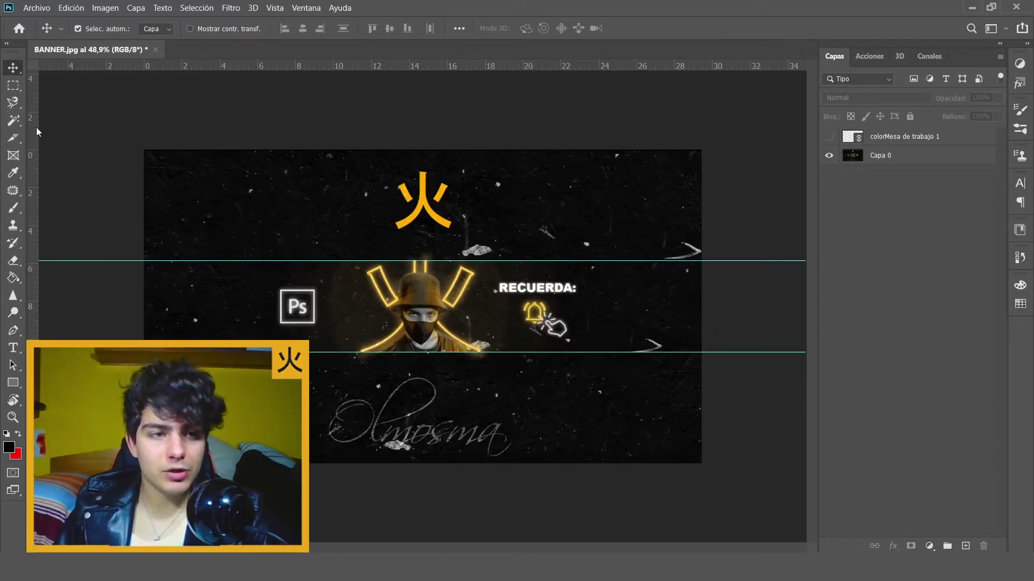
Step: Add vertical guides near the banner's left and right sides, then zoom to 50%
drag(37, 131, 240, 151)
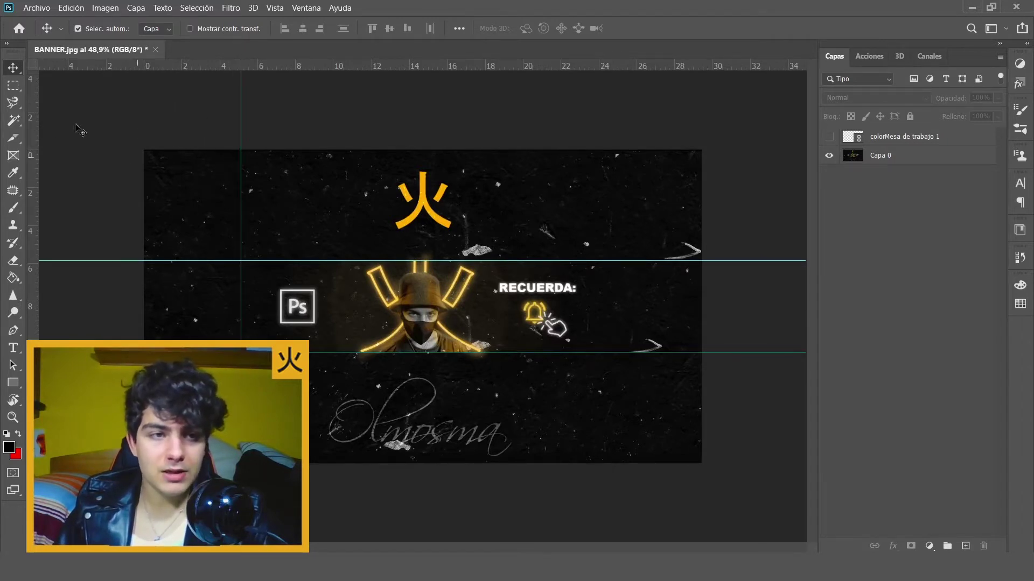
mouse_move(32, 123)
mouse_down()
mouse_move(619, 171)
mouse_move(601, 166)
mouse_up()
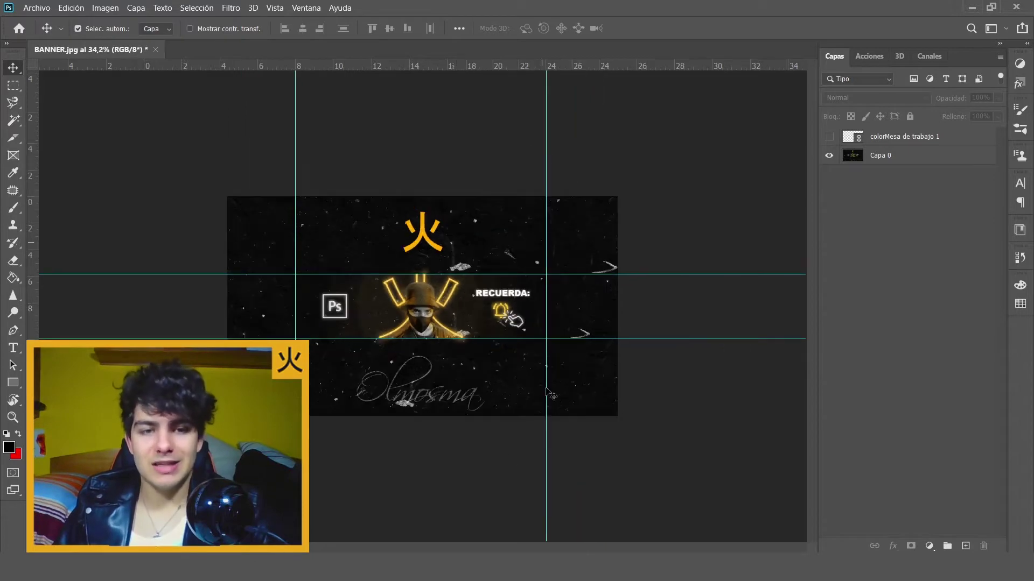
key(ctrl+plus)
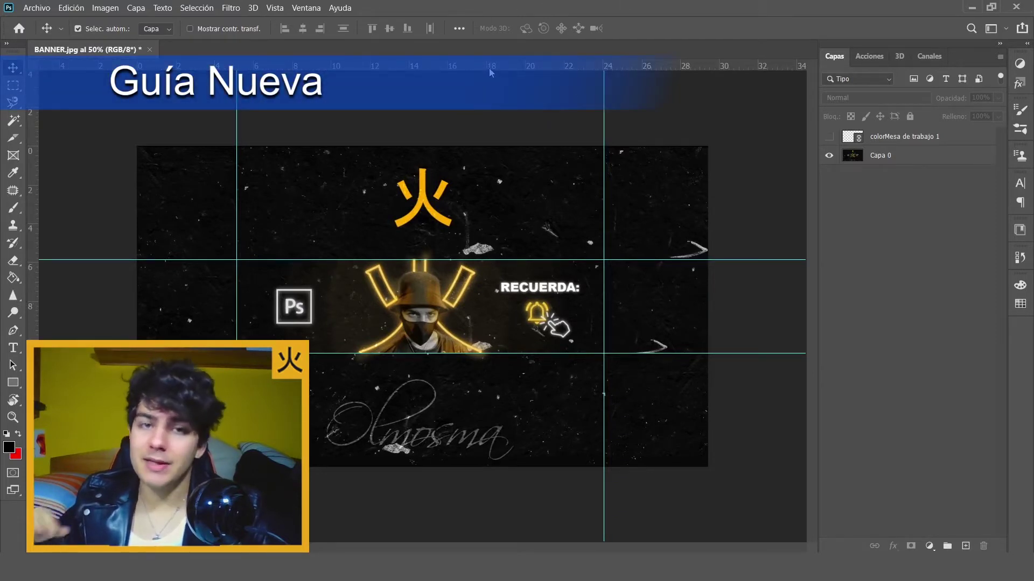
click(274, 8)
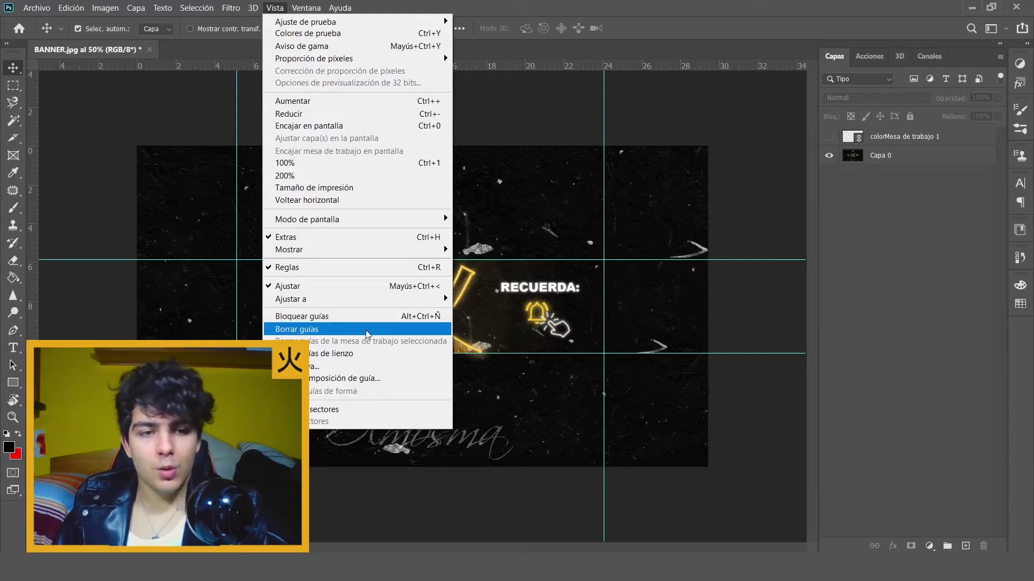
click(328, 368)
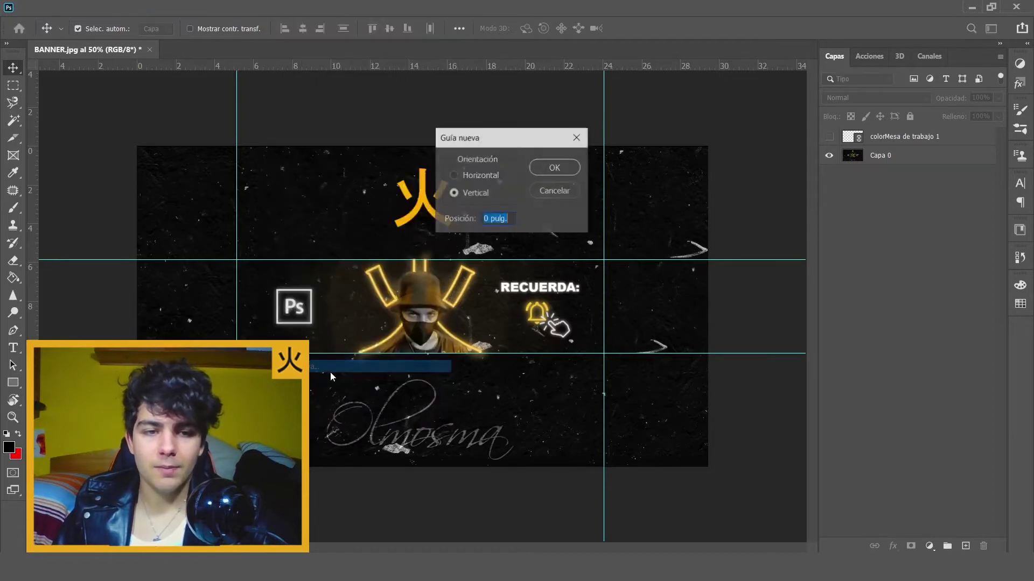
click(480, 176)
click(474, 192)
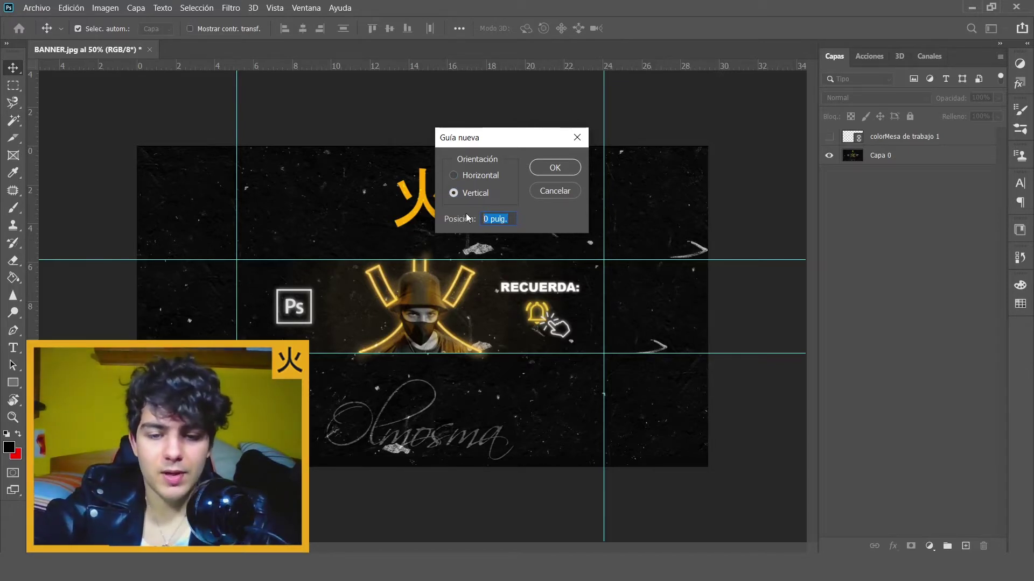
text(20)
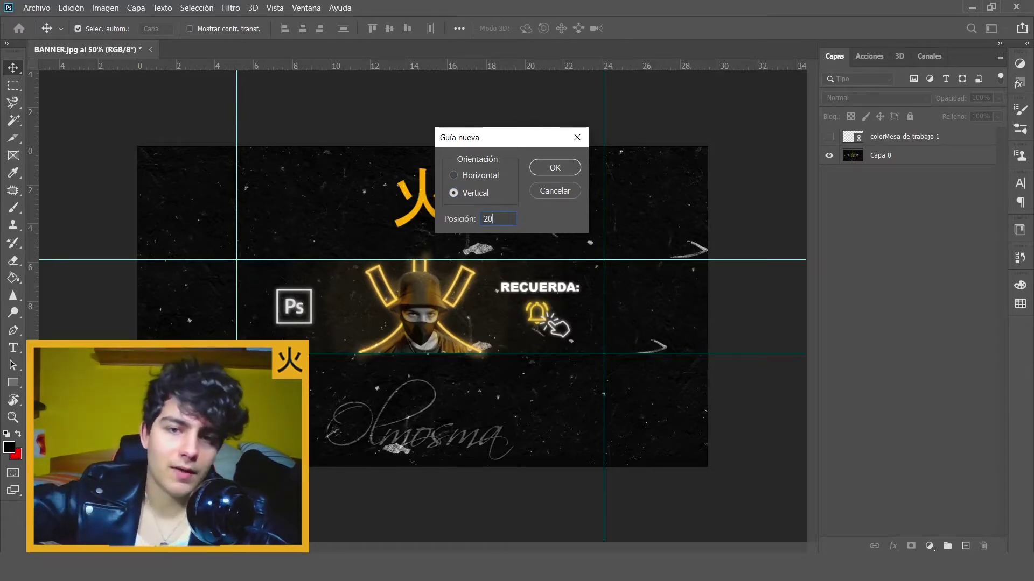
click(555, 167)
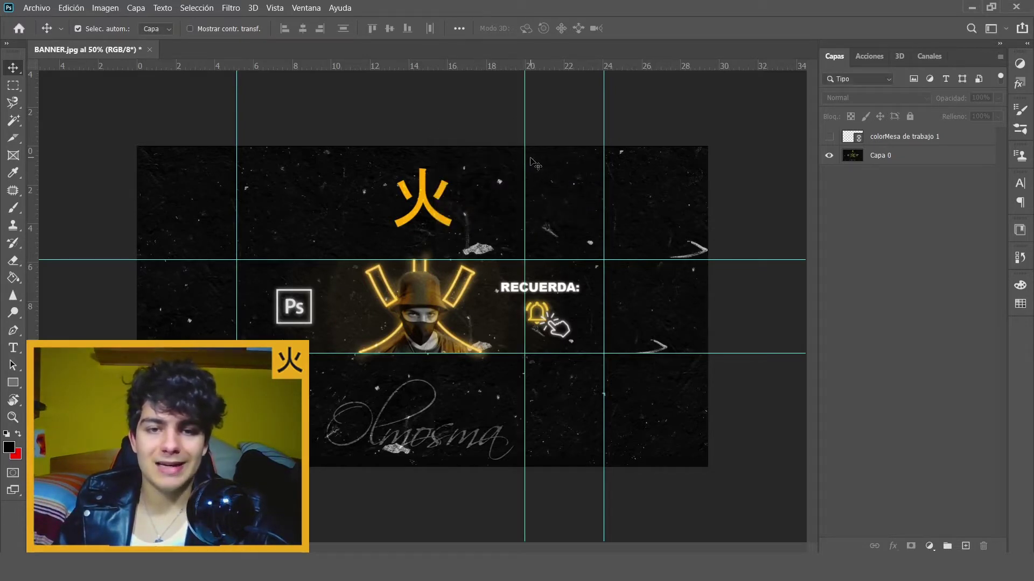
drag(523, 115, 603, 116)
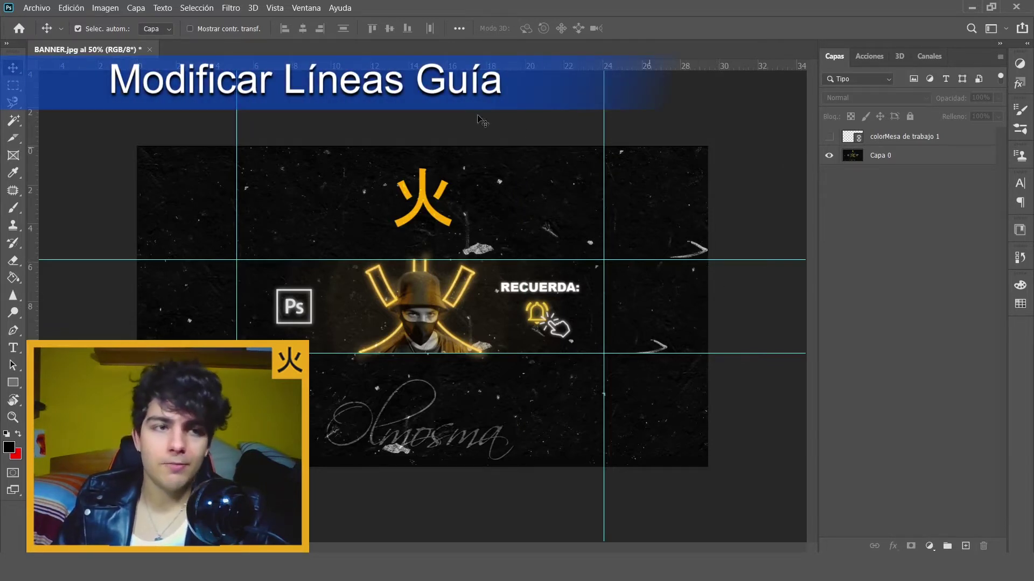
Step: Open Preferences on the Guides, Grid & Slices category
click(79, 6)
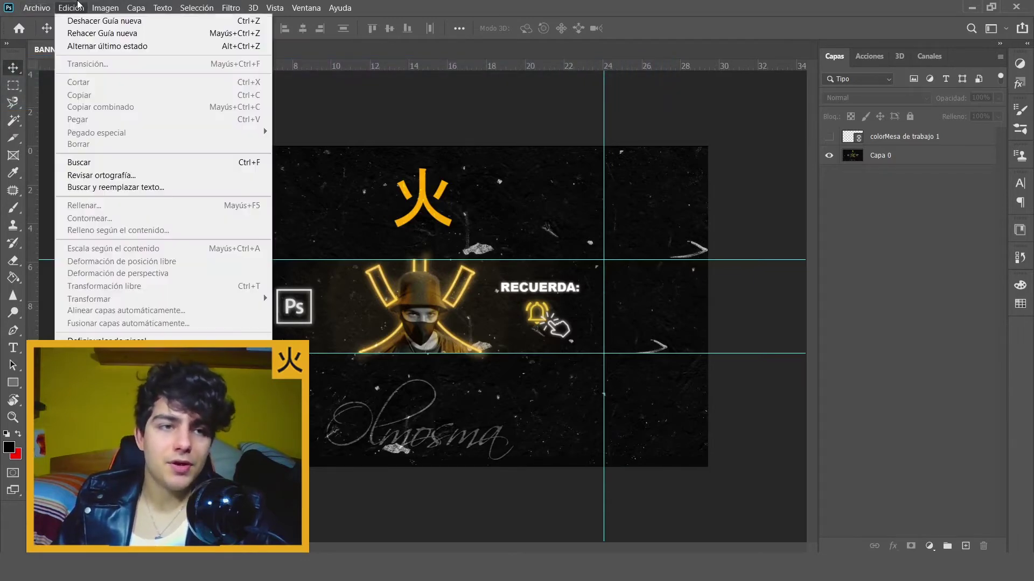
mouse_move(146, 340)
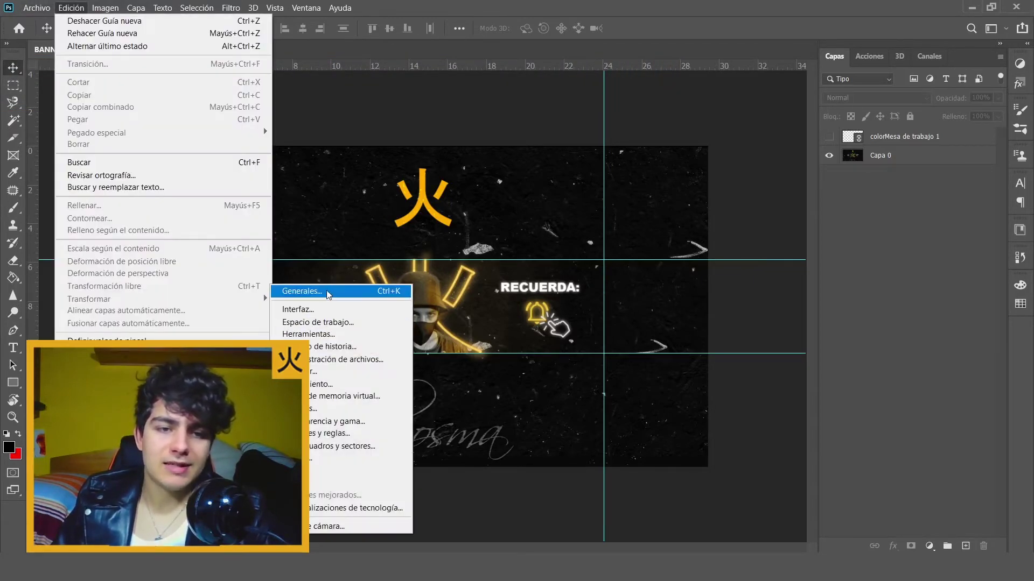
click(325, 291)
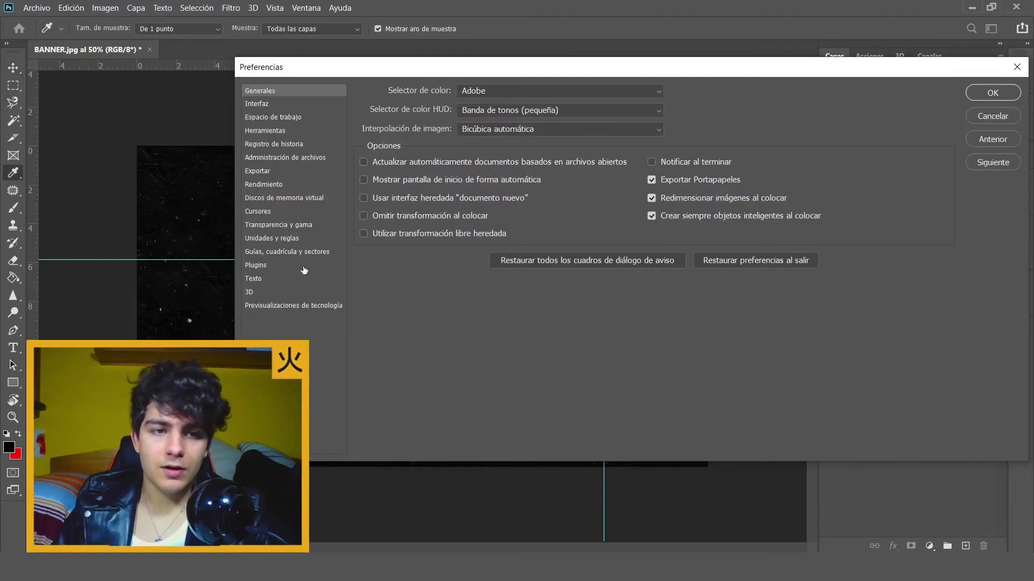
click(294, 253)
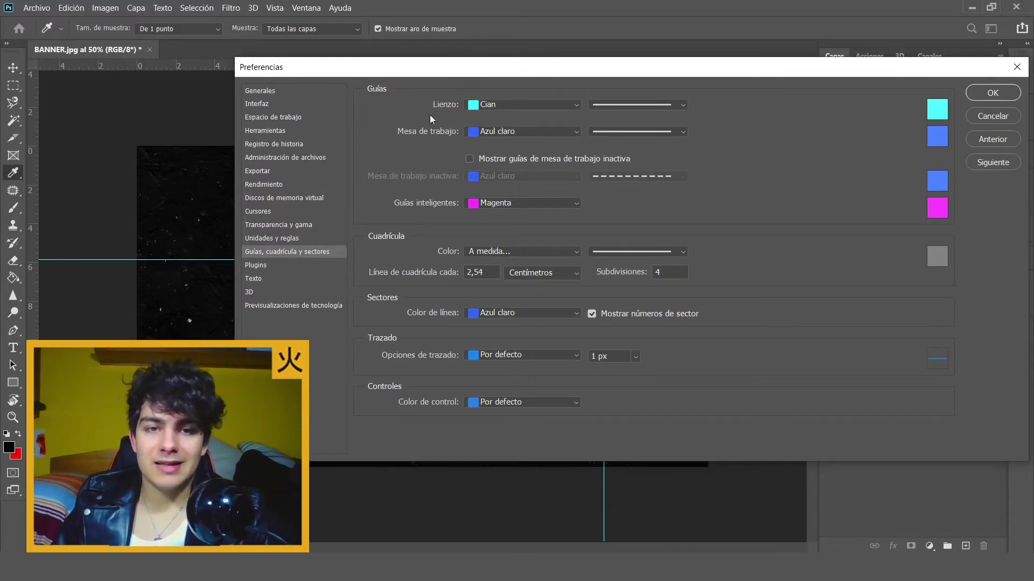
Step: Try yellow, green and a custom colour for the canvas guides
click(537, 106)
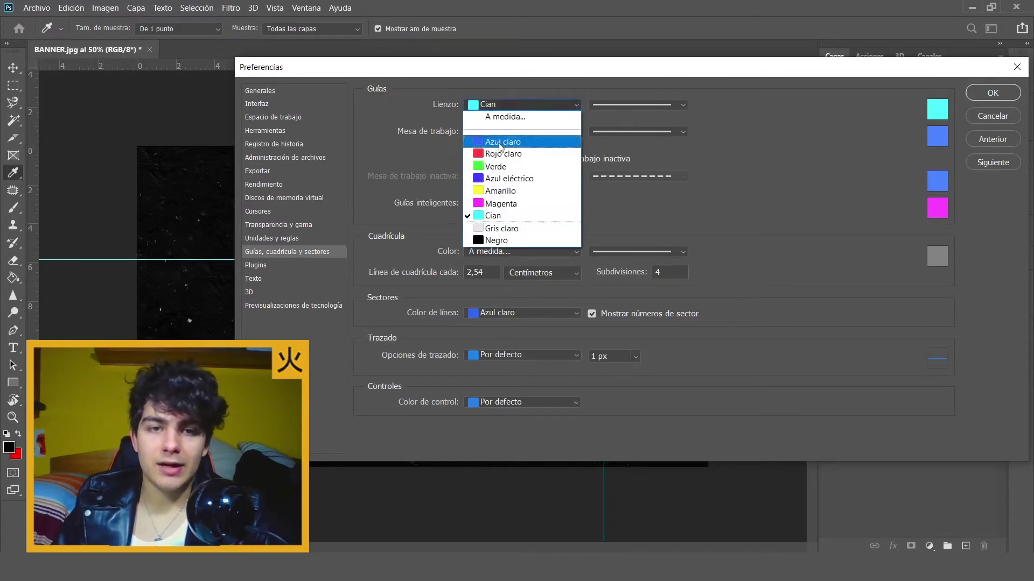
click(492, 198)
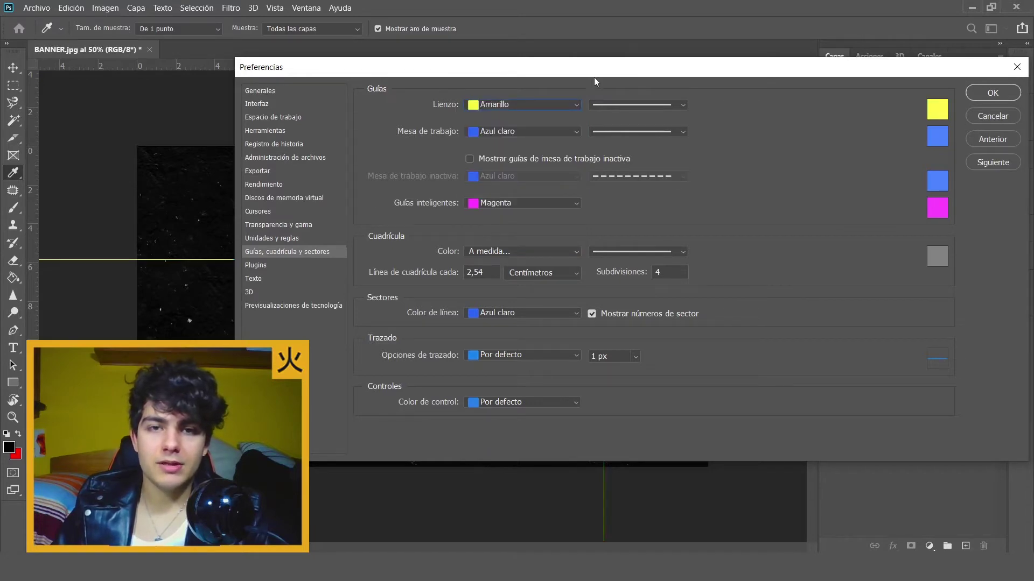
mouse_move(594, 79)
mouse_down()
mouse_move(995, 112)
mouse_move(803, 145)
mouse_up()
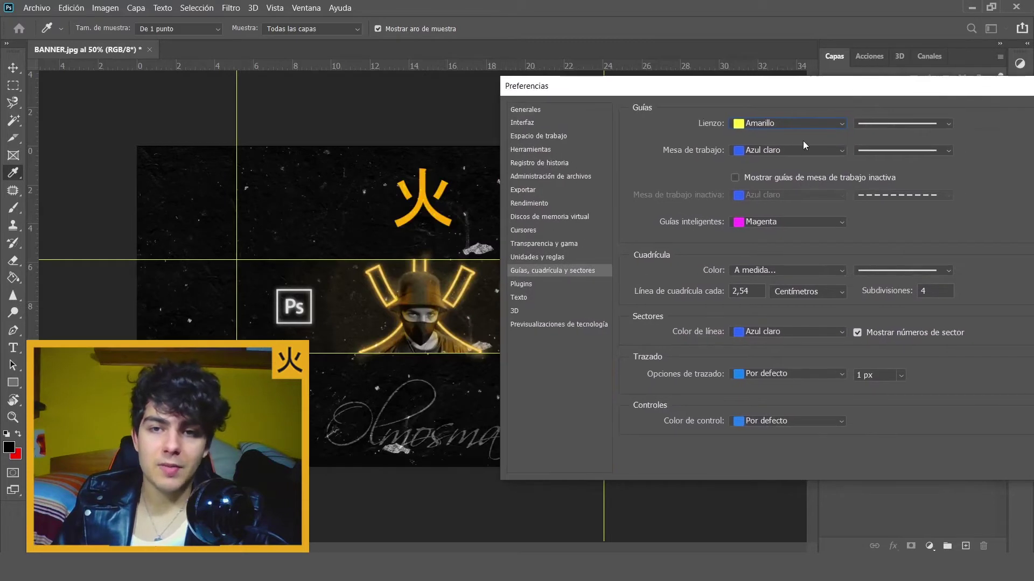
click(797, 123)
click(815, 188)
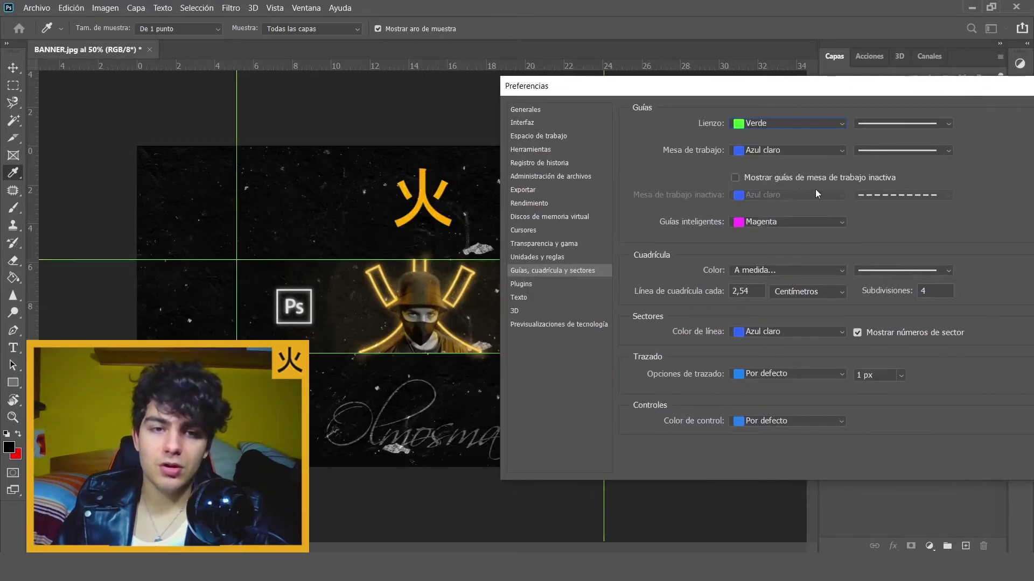
click(760, 125)
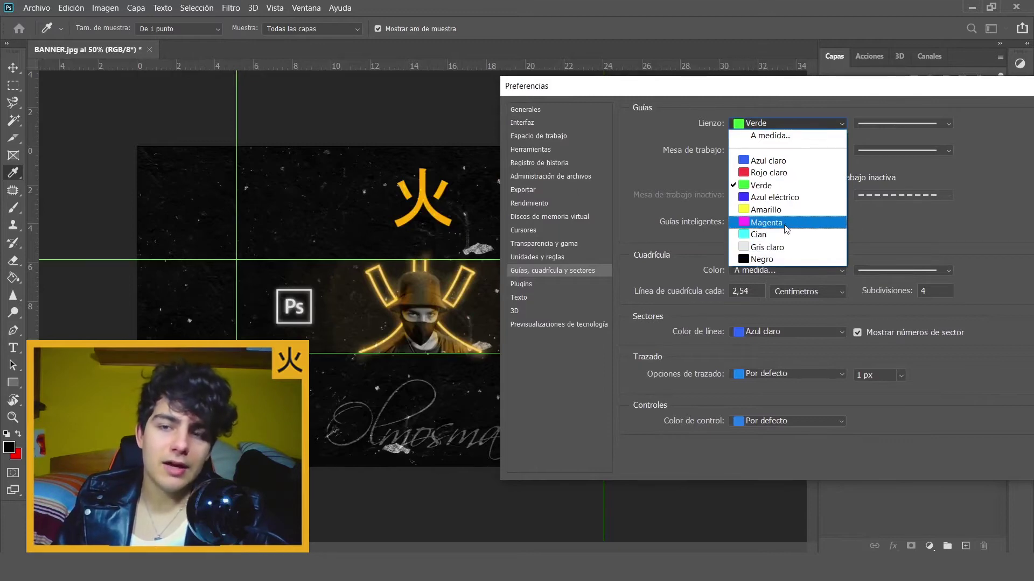
click(770, 135)
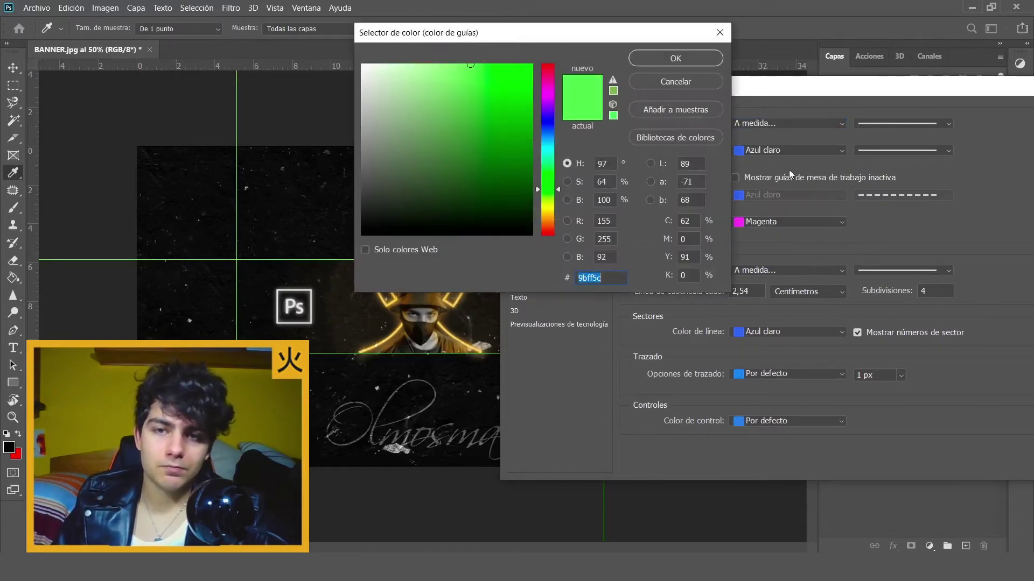
click(702, 74)
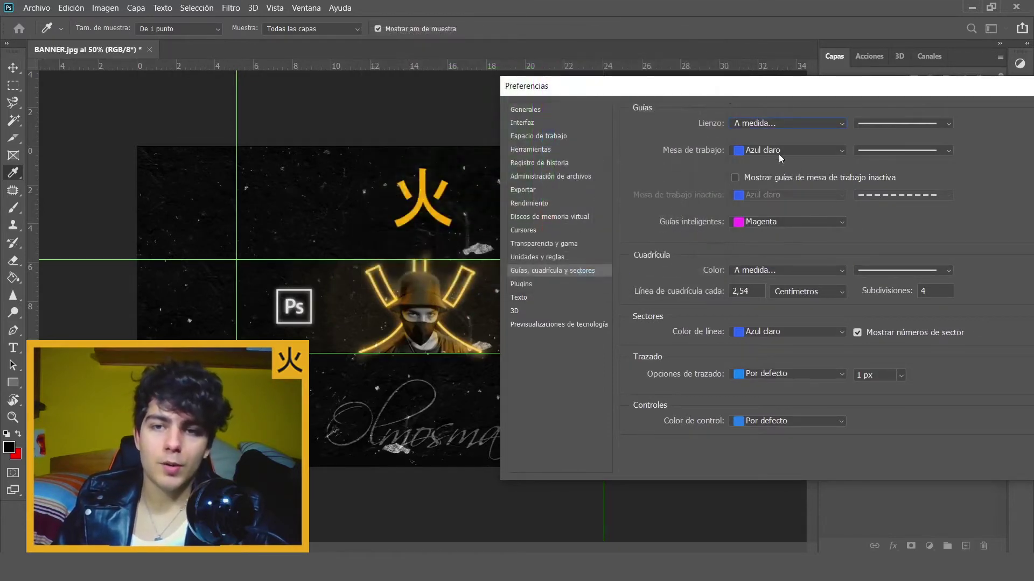
Step: Try black for the artboard guides, then restore them to light blue
click(780, 149)
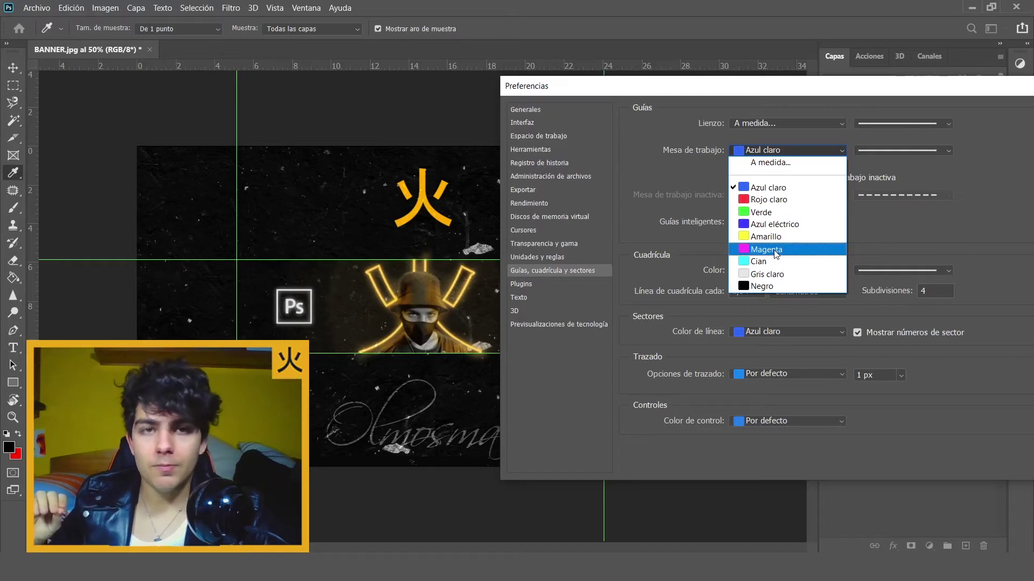
click(822, 286)
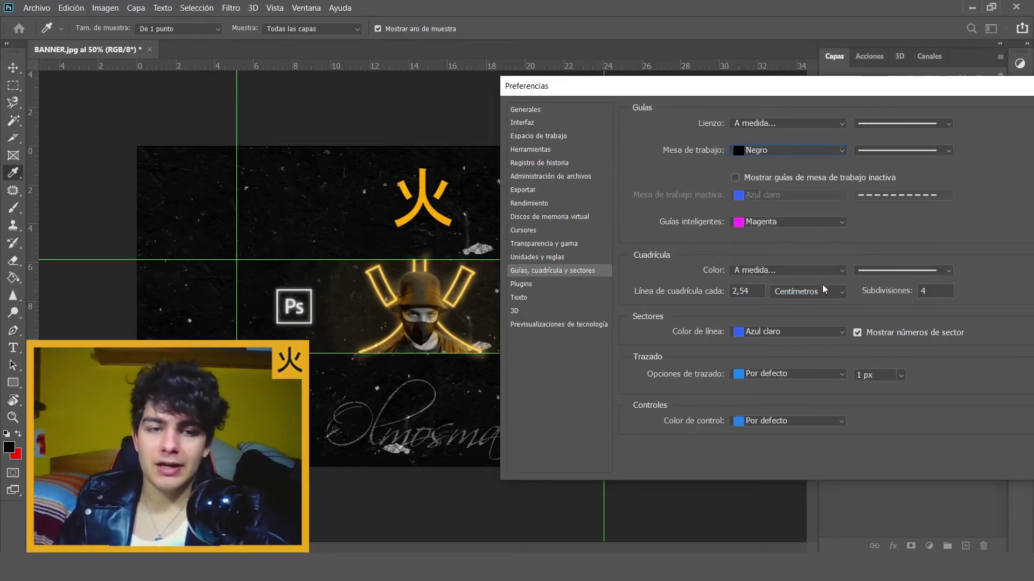
click(764, 150)
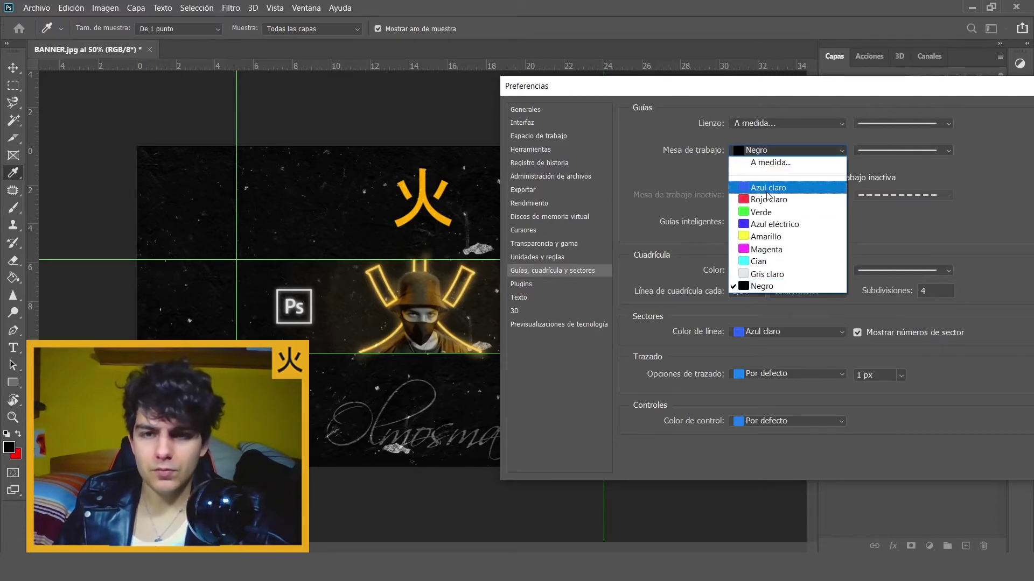
click(767, 189)
Step: After trying black, set the canvas guides to cyan with a dashed line style
click(790, 124)
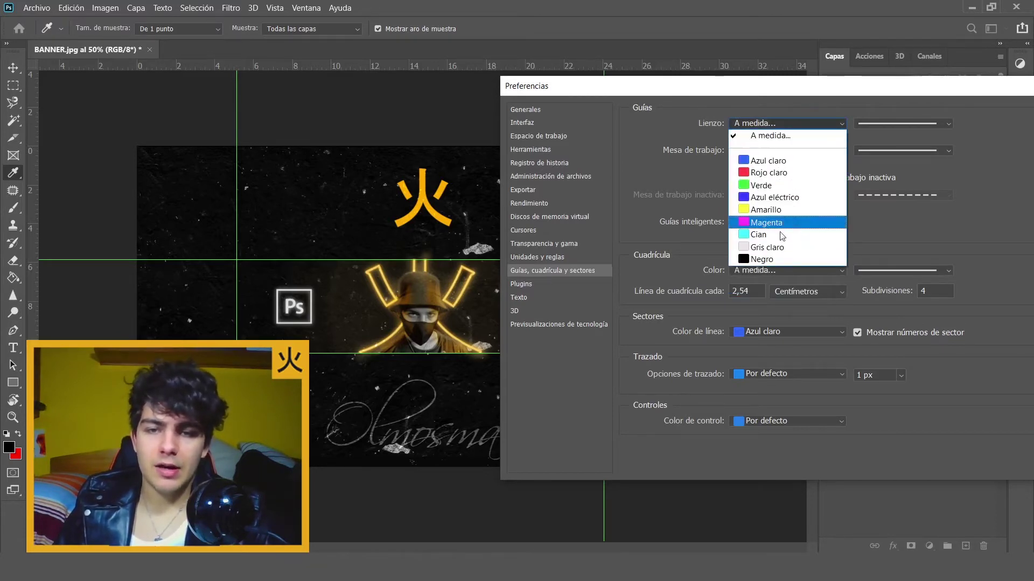
click(765, 259)
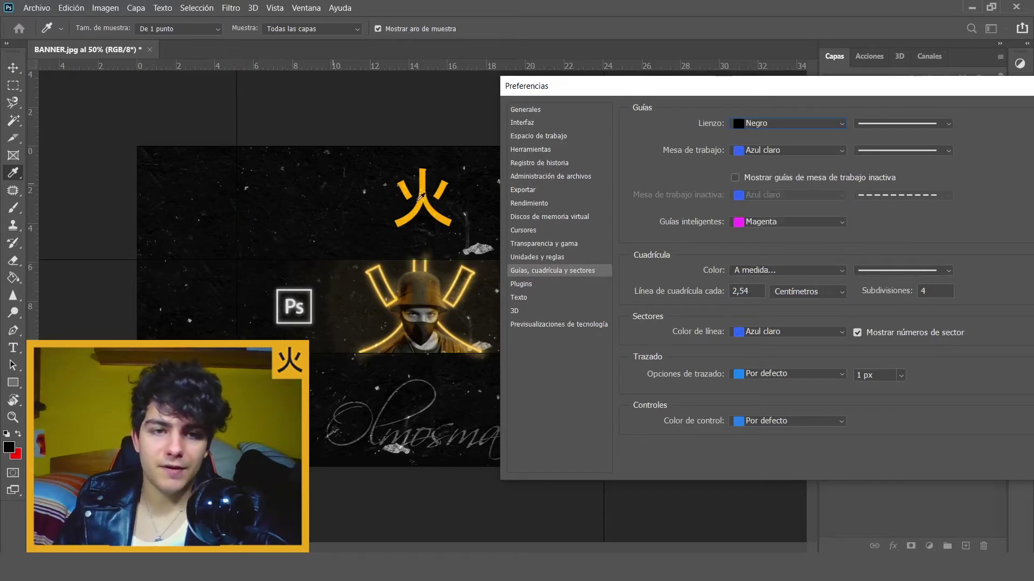
click(737, 120)
click(789, 245)
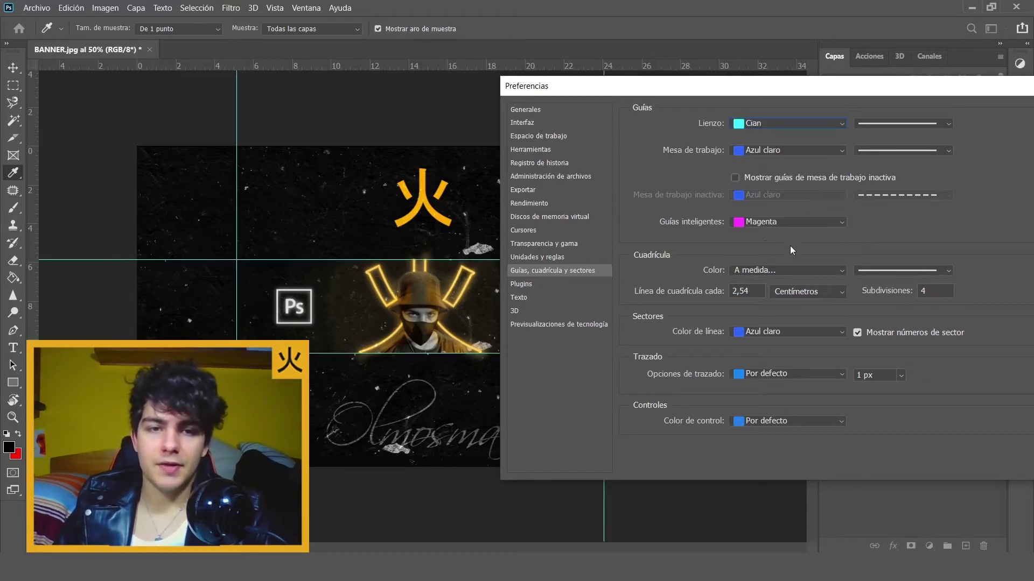
drag(709, 90, 393, 84)
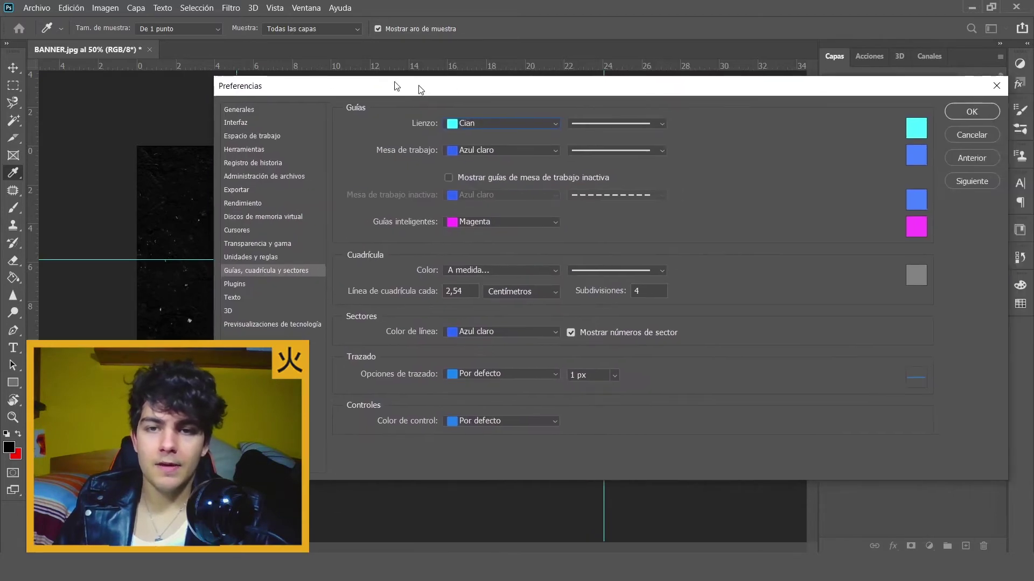
click(558, 120)
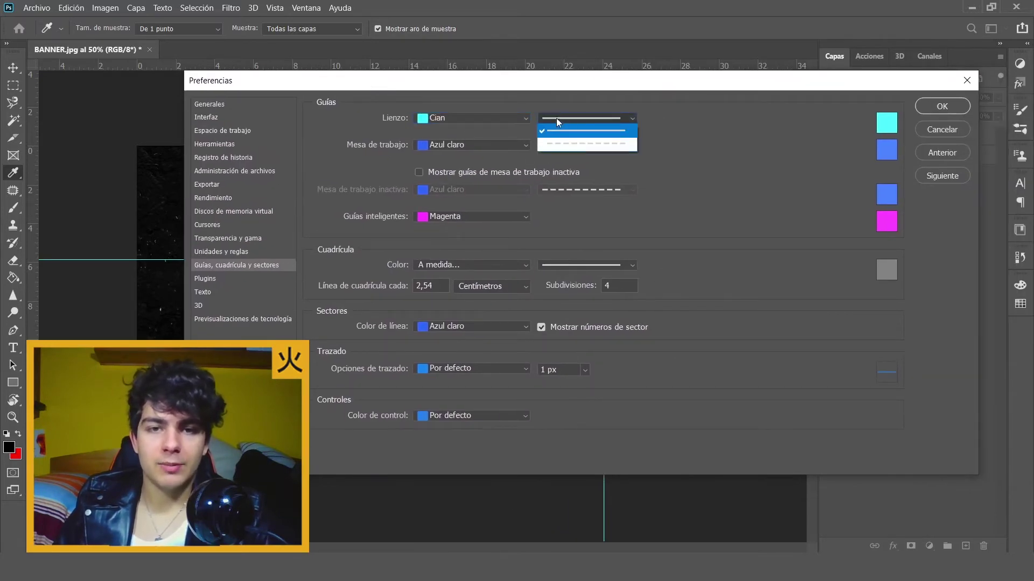
click(590, 149)
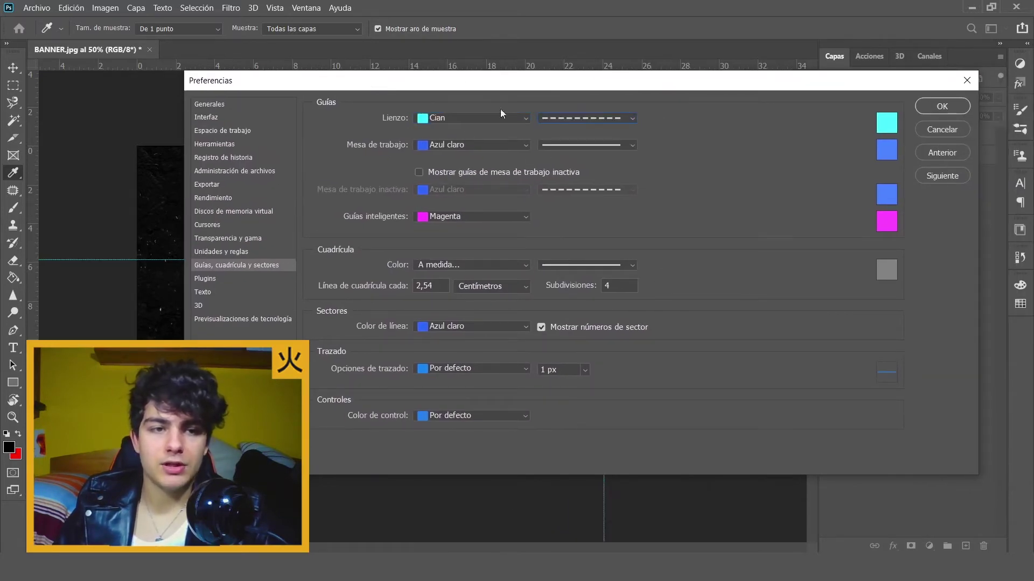
drag(462, 84, 621, 62)
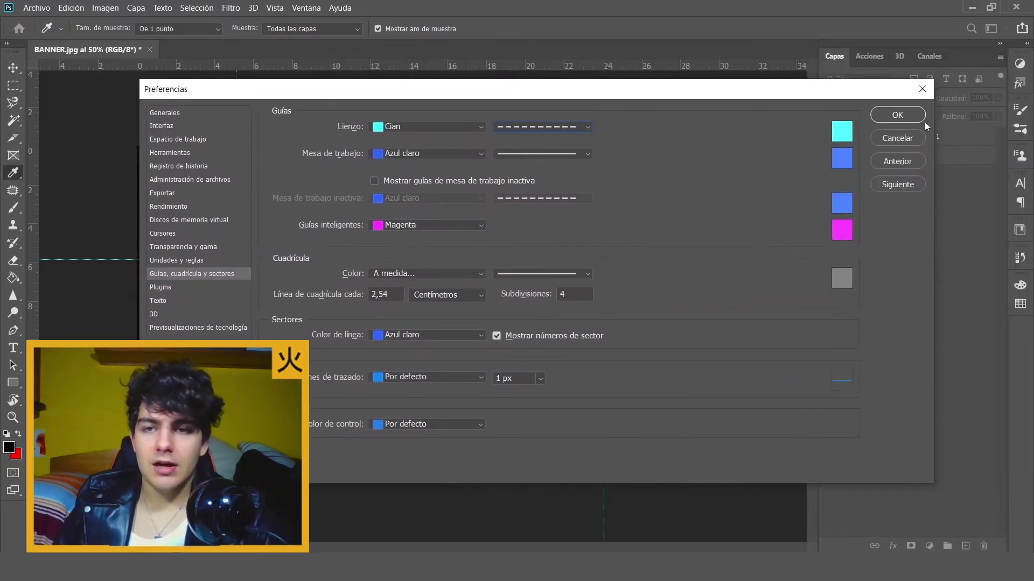
Step: Confirm the guide preferences, switch to the Move tool, and zoom to inspect the dashed guides
click(916, 120)
key(v)
scroll(597, 258, up, 3)
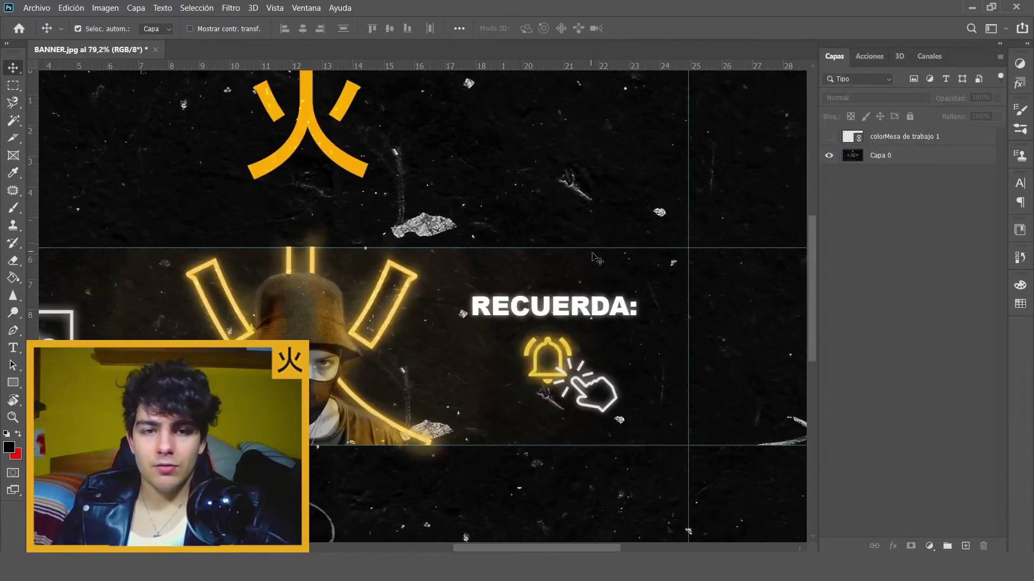
scroll(573, 268, down, 3)
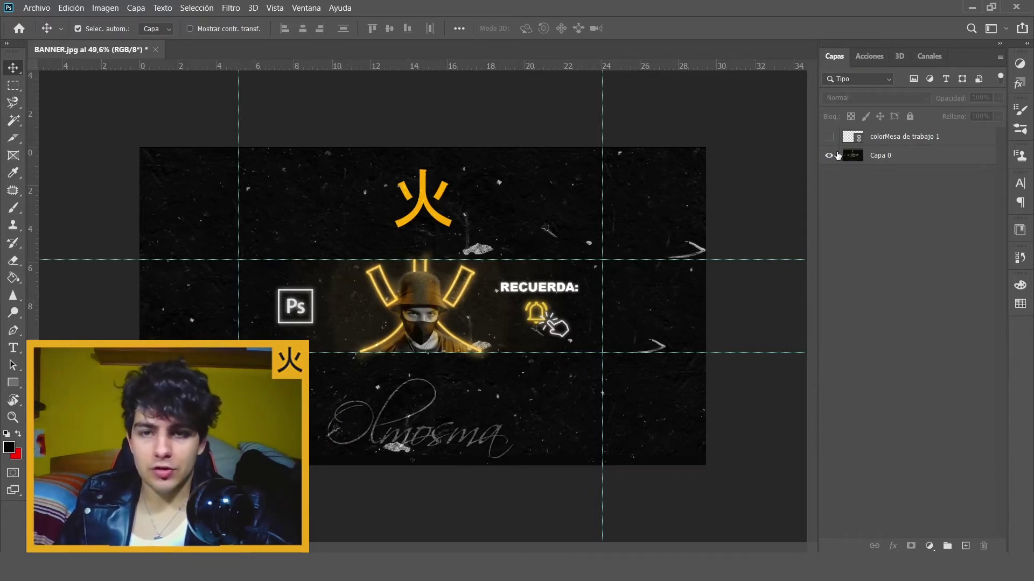
scroll(399, 276, up, 2)
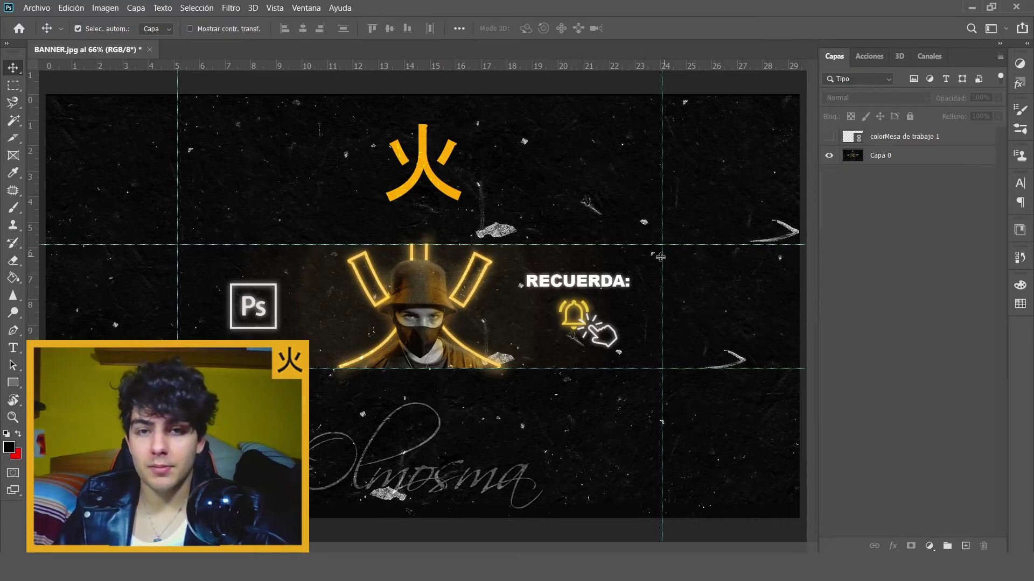
scroll(660, 257, down, 2)
scroll(661, 232, down, 2)
scroll(661, 226, up, 2)
Step: Show the blue square's layer and drag it onto the centre of the portrait's face
scroll(651, 234, up, 2)
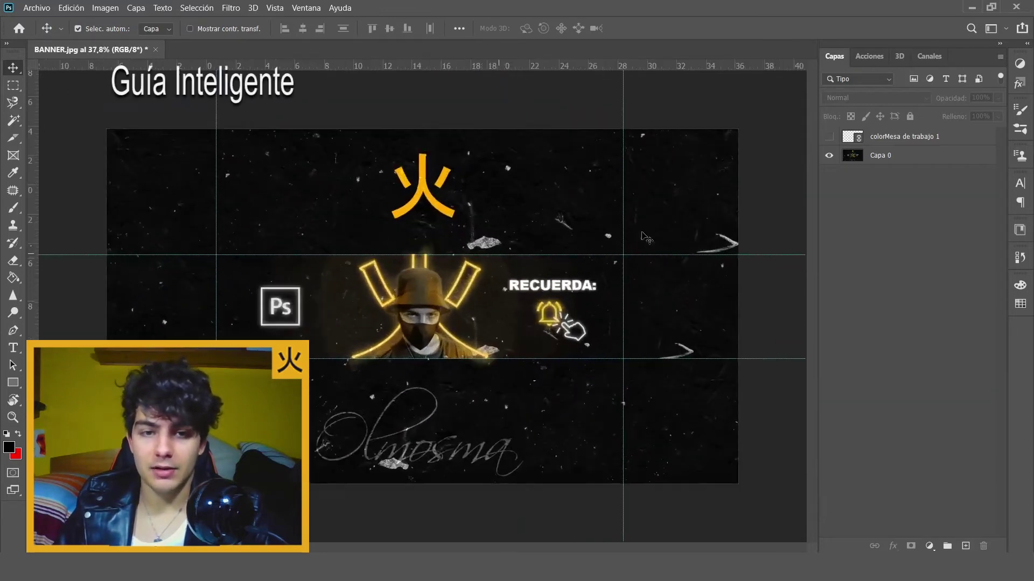
scroll(646, 236, up, 2)
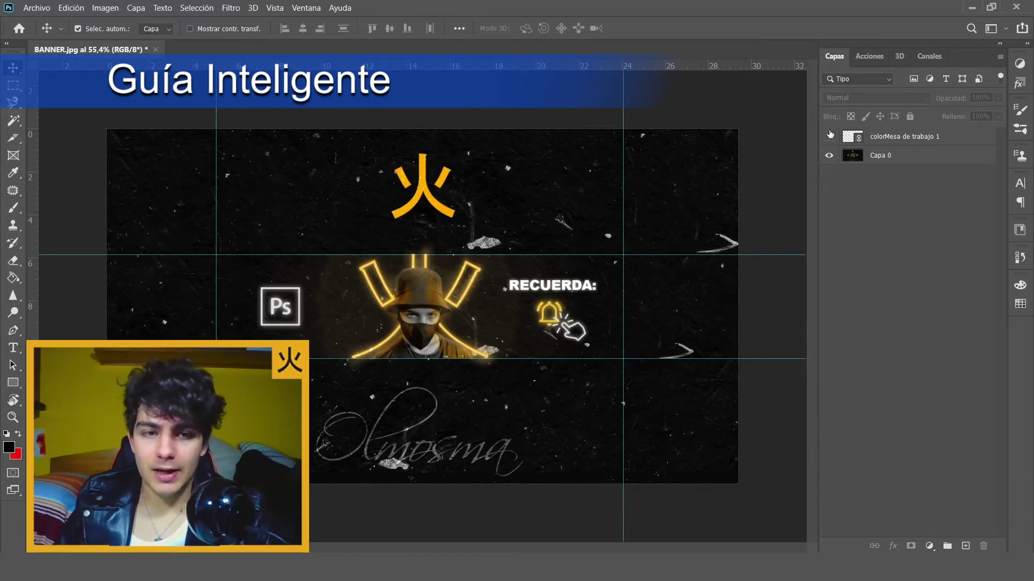
click(830, 136)
scroll(490, 408, up, 2)
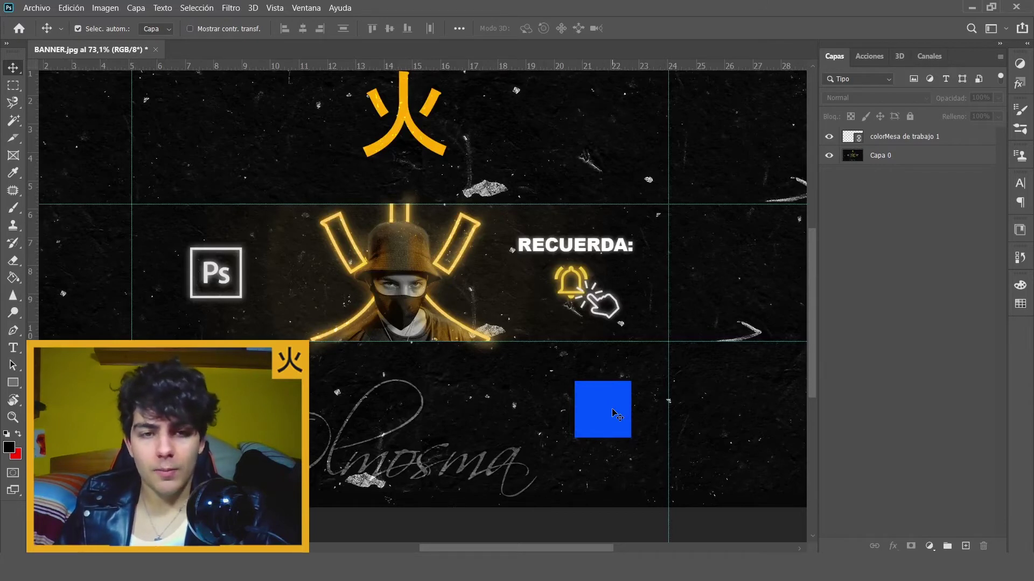
drag(614, 413, 365, 256)
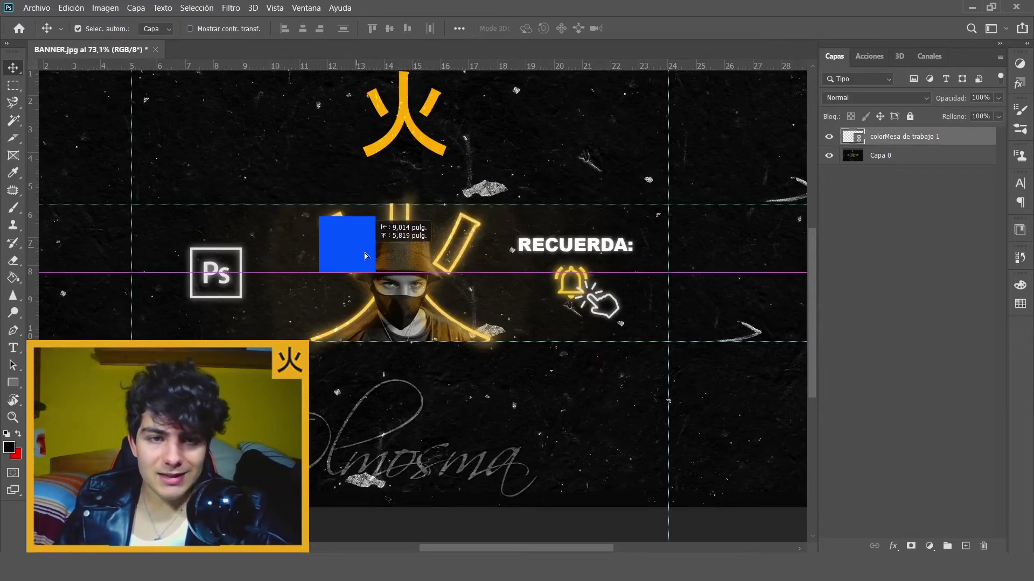
mouse_move(366, 256)
mouse_down()
mouse_move(446, 279)
mouse_move(394, 280)
mouse_up()
click(70, 7)
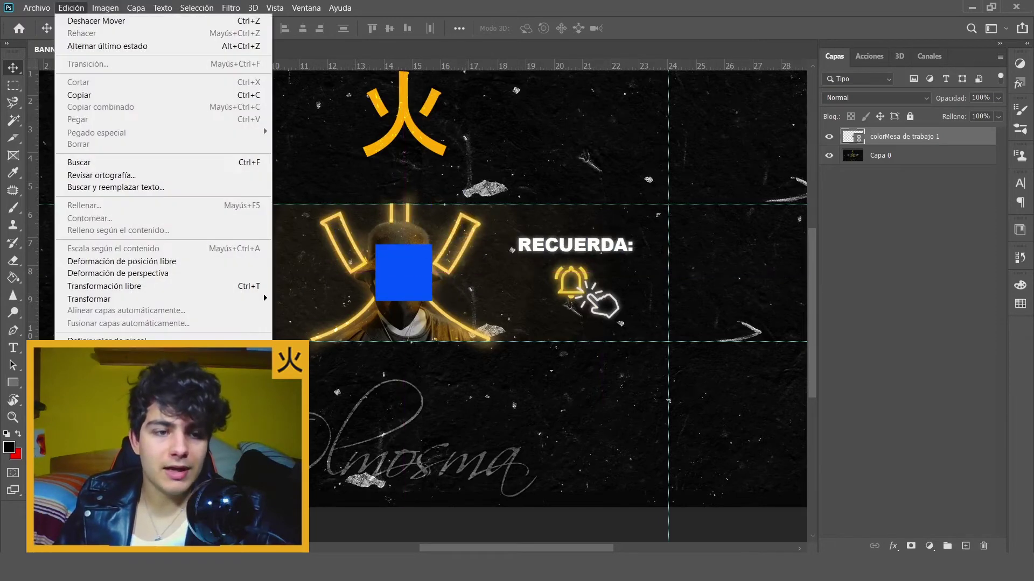
click(344, 293)
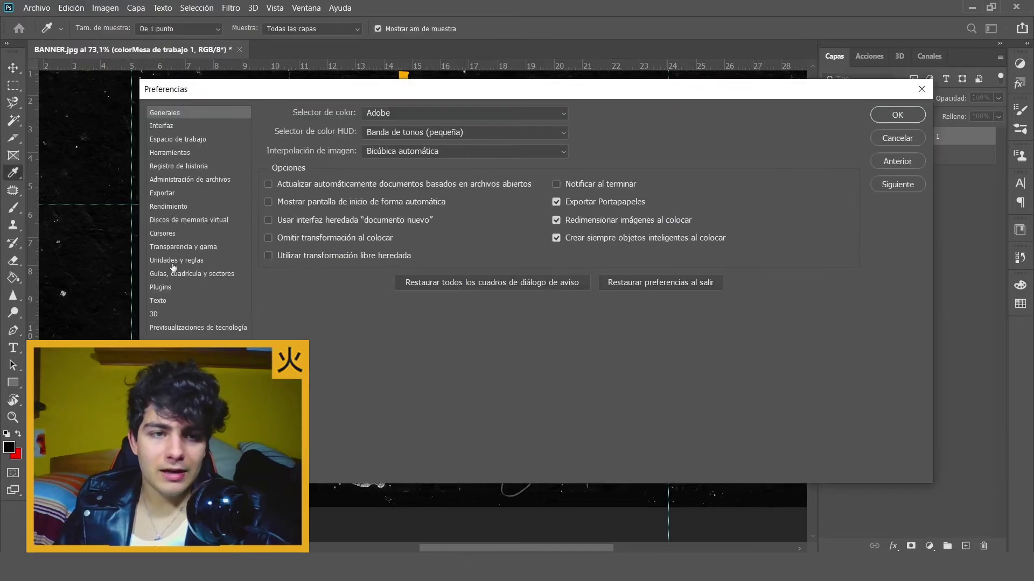
click(179, 274)
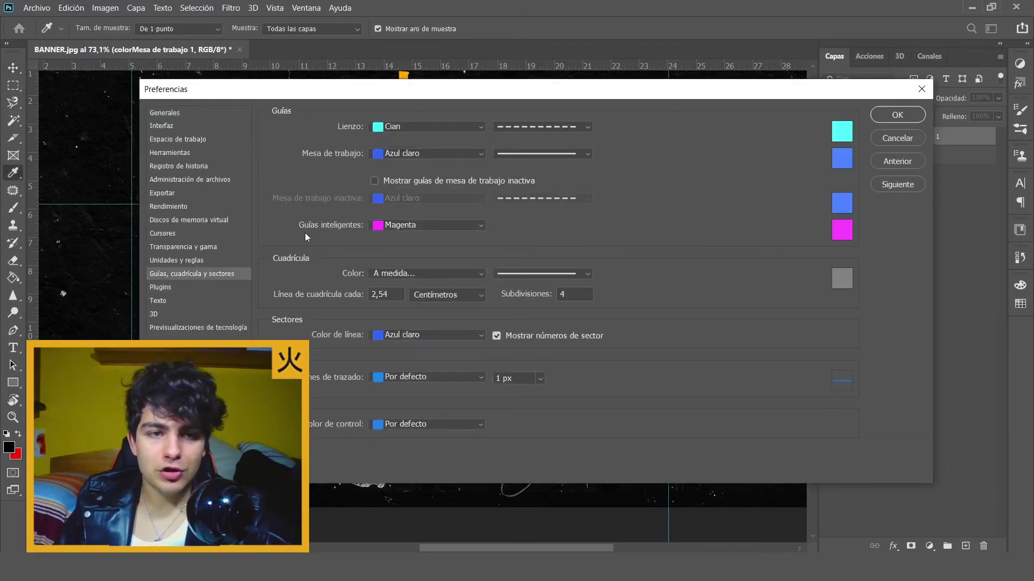
click(425, 226)
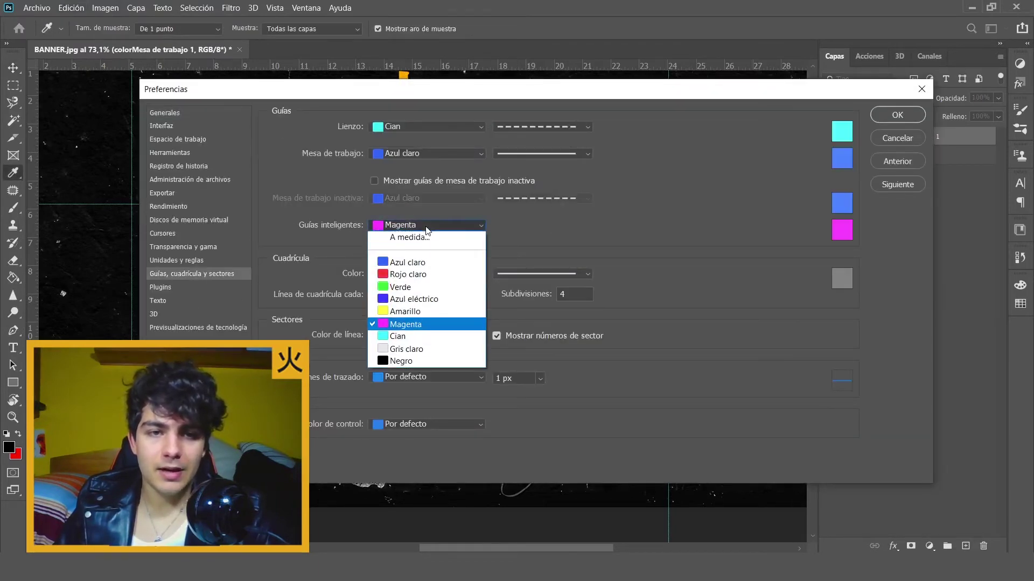
click(436, 228)
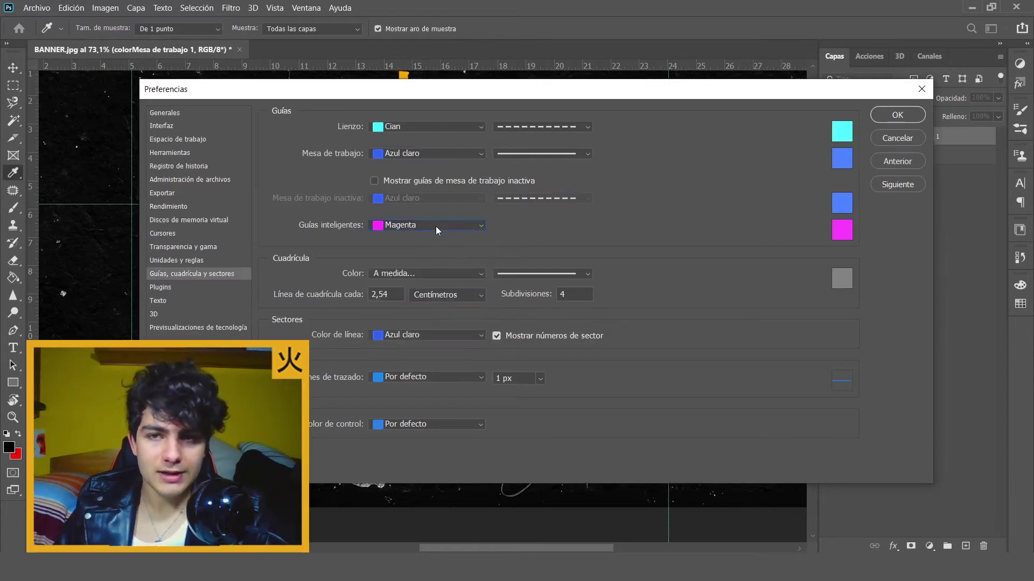
key(Return)
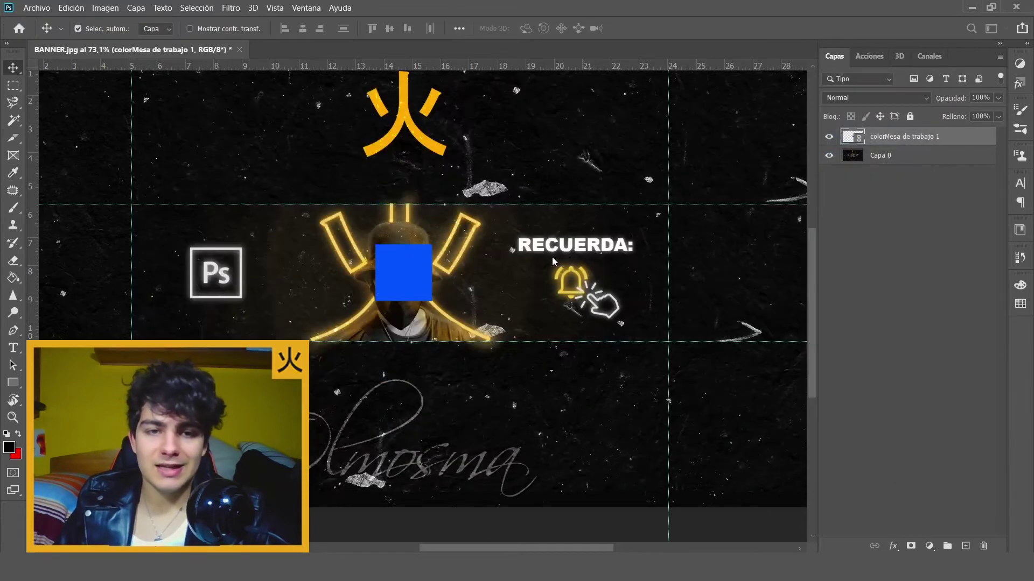
mouse_move(424, 261)
mouse_down()
mouse_move(410, 250)
mouse_move(452, 237)
mouse_move(313, 195)
mouse_move(305, 246)
mouse_move(345, 218)
mouse_move(421, 237)
mouse_move(388, 275)
mouse_up()
scroll(421, 300, down, 2)
scroll(421, 300, down, 1)
scroll(419, 297, up, 2)
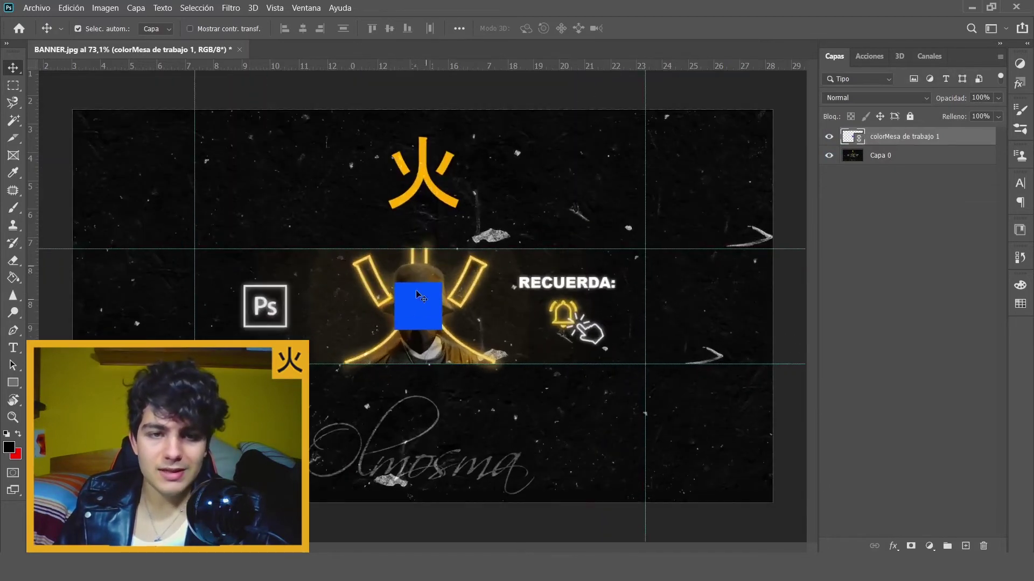
drag(432, 312, 434, 273)
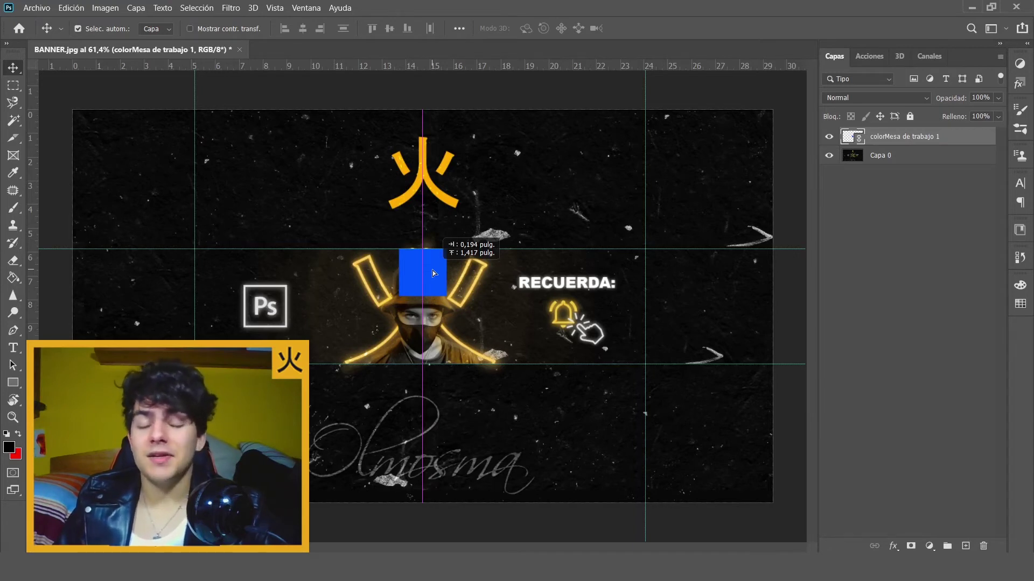
drag(434, 273, 331, 310)
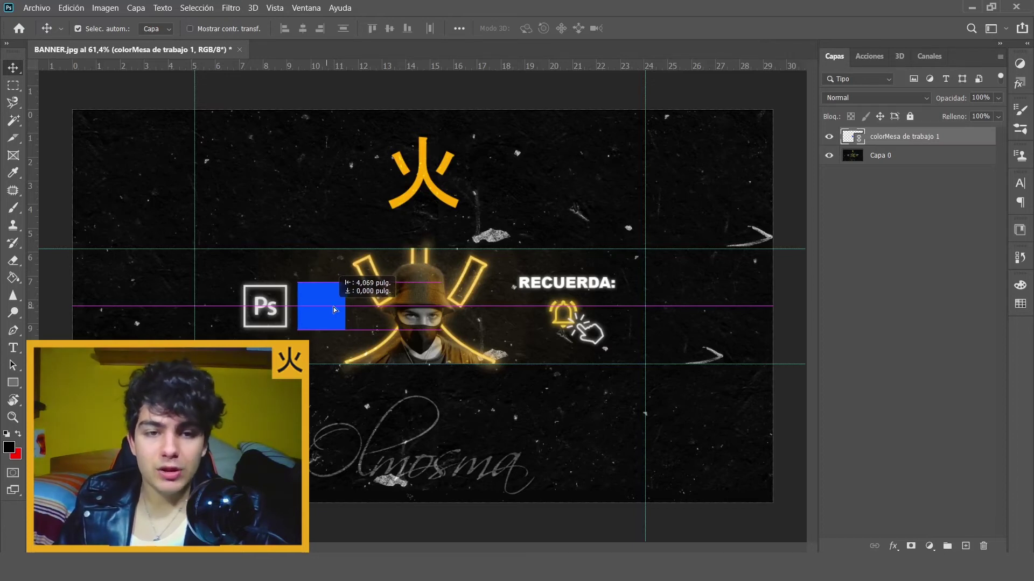
drag(335, 310, 423, 306)
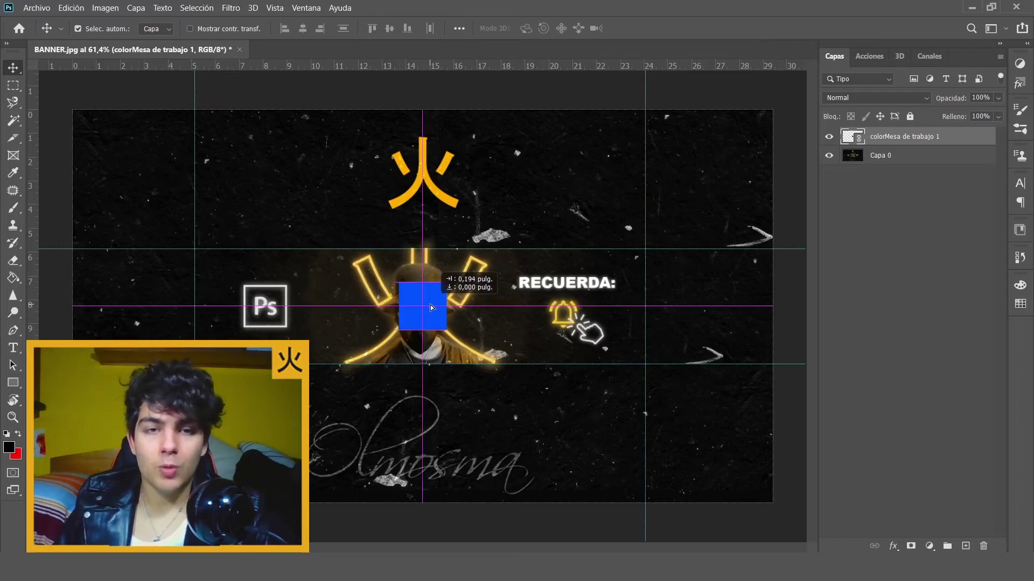
scroll(431, 305, up, 5)
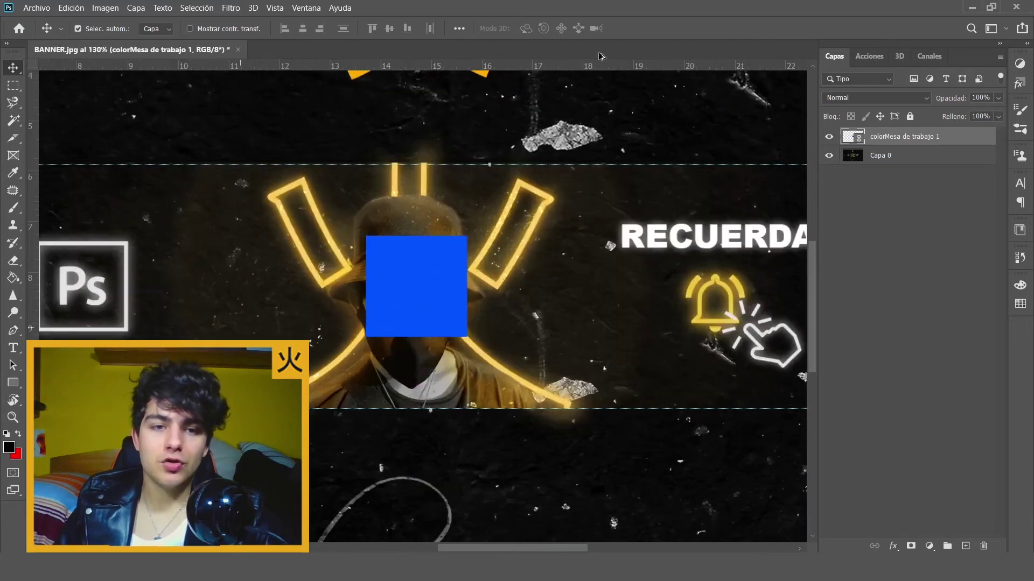
scroll(428, 309, down, 3)
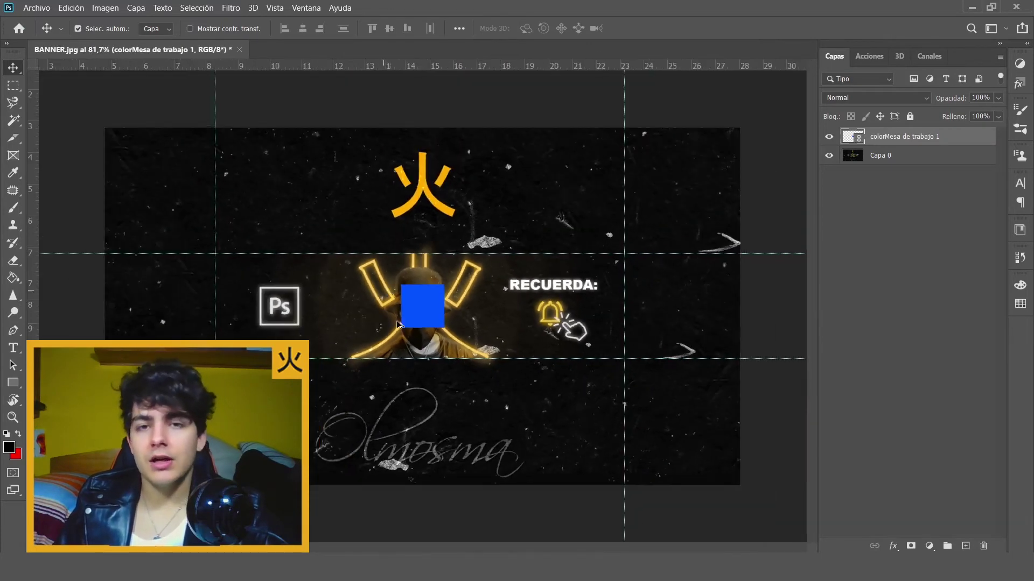
scroll(481, 291, up, 1)
mouse_move(453, 300)
mouse_down()
mouse_move(472, 306)
mouse_move(418, 190)
mouse_move(420, 171)
mouse_move(417, 325)
mouse_move(414, 302)
mouse_move(426, 294)
mouse_up()
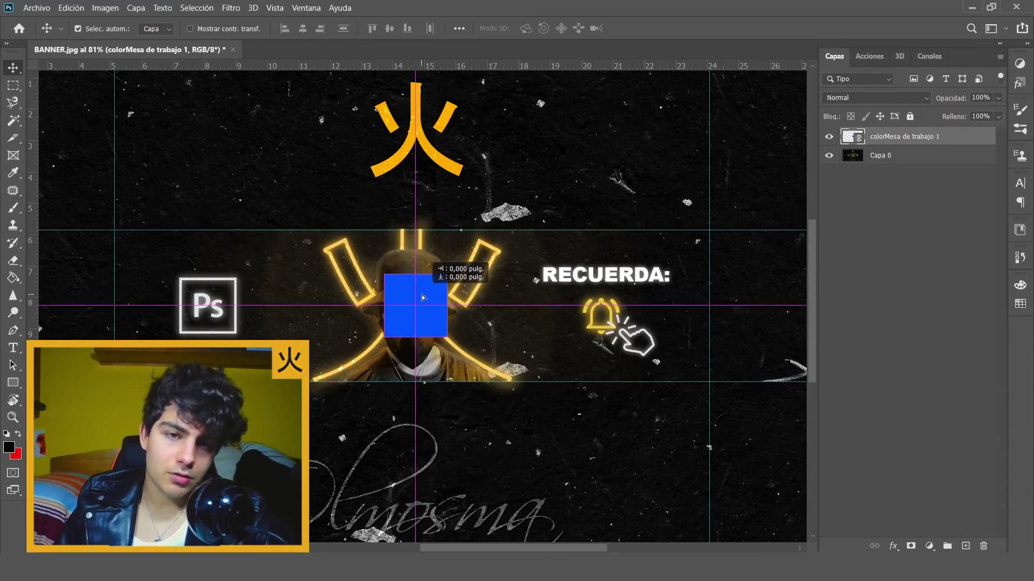
Step: Drop the square at the face centre, then drag it left of the Ps logo onto the guides
drag(426, 293, 421, 295)
scroll(421, 295, down, 5)
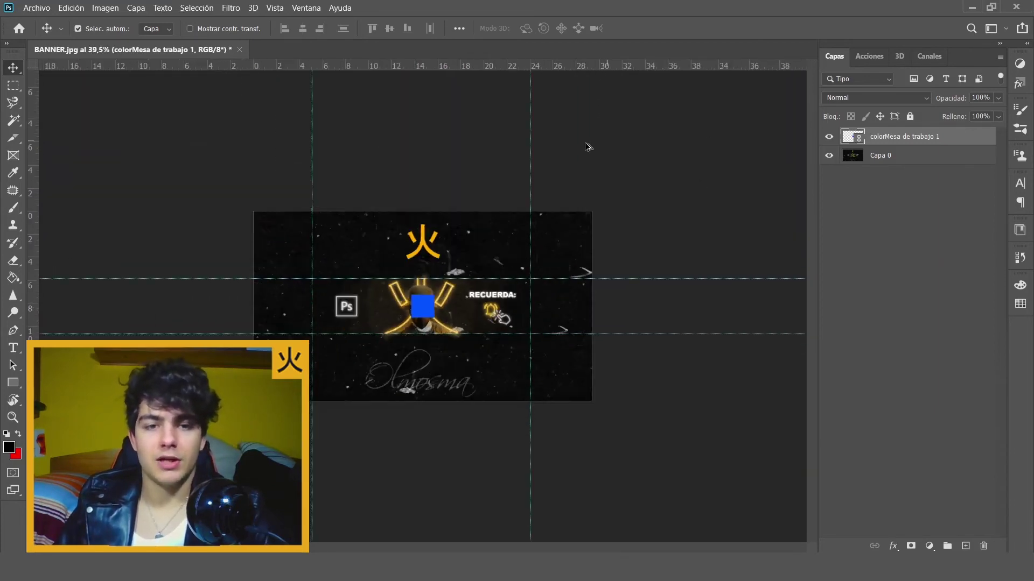
scroll(422, 306, up, 3)
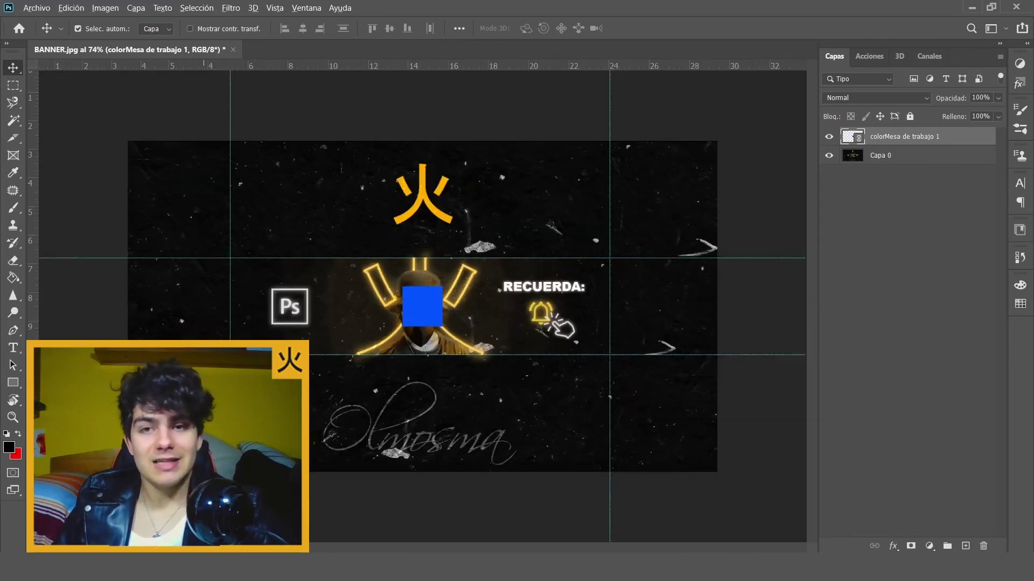
scroll(546, 238, up, 2)
scroll(576, 281, up, 2)
scroll(663, 206, up, 1)
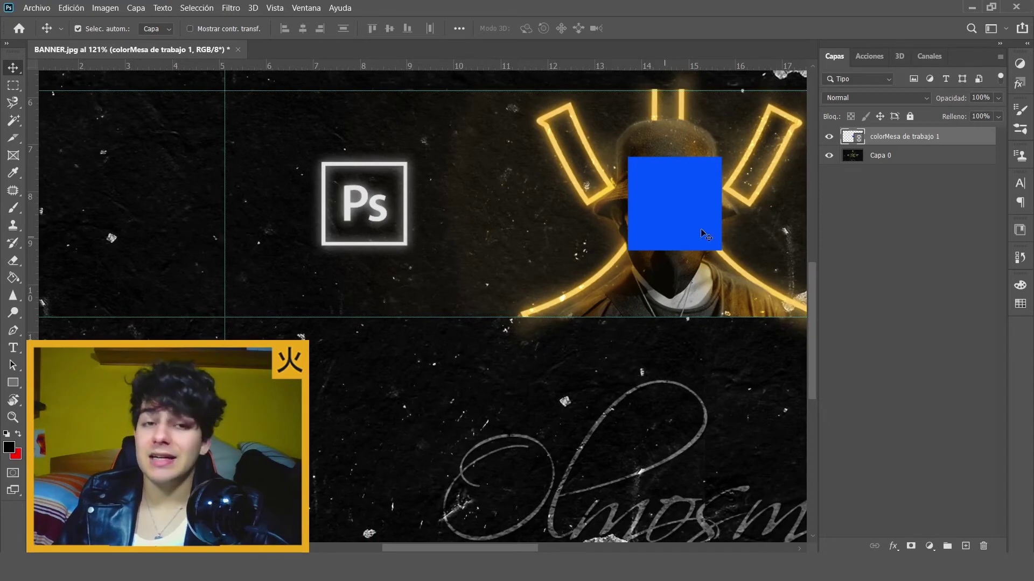
mouse_move(692, 186)
mouse_down()
mouse_move(278, 252)
mouse_move(309, 233)
mouse_move(278, 253)
mouse_move(317, 223)
mouse_move(335, 158)
mouse_move(292, 143)
mouse_move(309, 146)
mouse_move(283, 130)
mouse_move(298, 122)
mouse_move(285, 114)
mouse_move(688, 194)
mouse_move(213, 131)
mouse_move(297, 173)
mouse_move(402, 258)
mouse_move(381, 193)
mouse_move(340, 243)
mouse_move(279, 262)
mouse_move(301, 243)
mouse_move(302, 154)
mouse_move(290, 121)
mouse_move(278, 180)
mouse_move(288, 236)
mouse_move(278, 260)
mouse_move(287, 263)
mouse_up()
Step: Nudge the blue square down and back up until it snaps into the left-bottom guide corner
scroll(298, 289, down, 2)
mouse_move(301, 312)
mouse_down()
mouse_move(303, 348)
mouse_move(301, 333)
mouse_up()
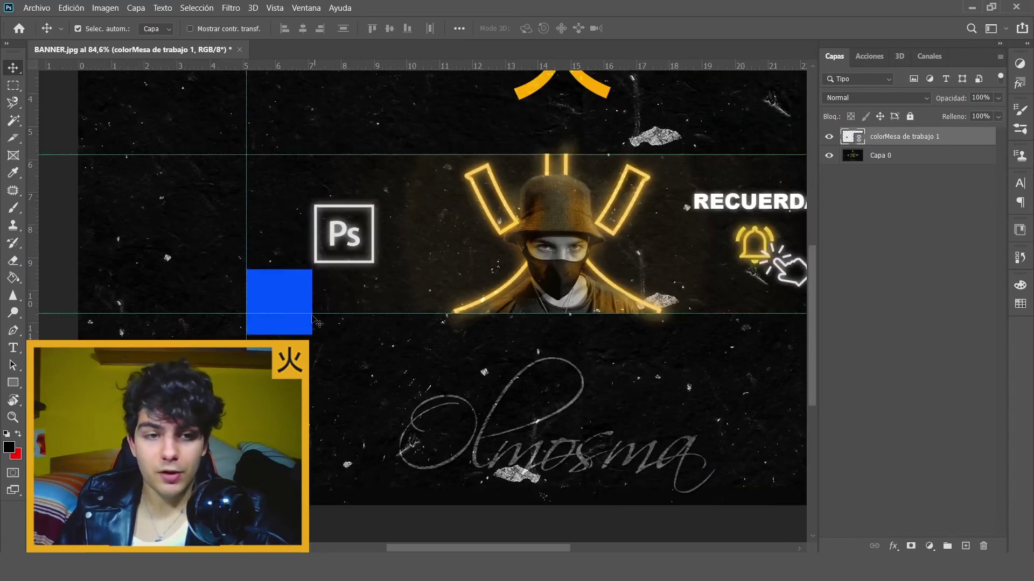
drag(300, 286, 301, 262)
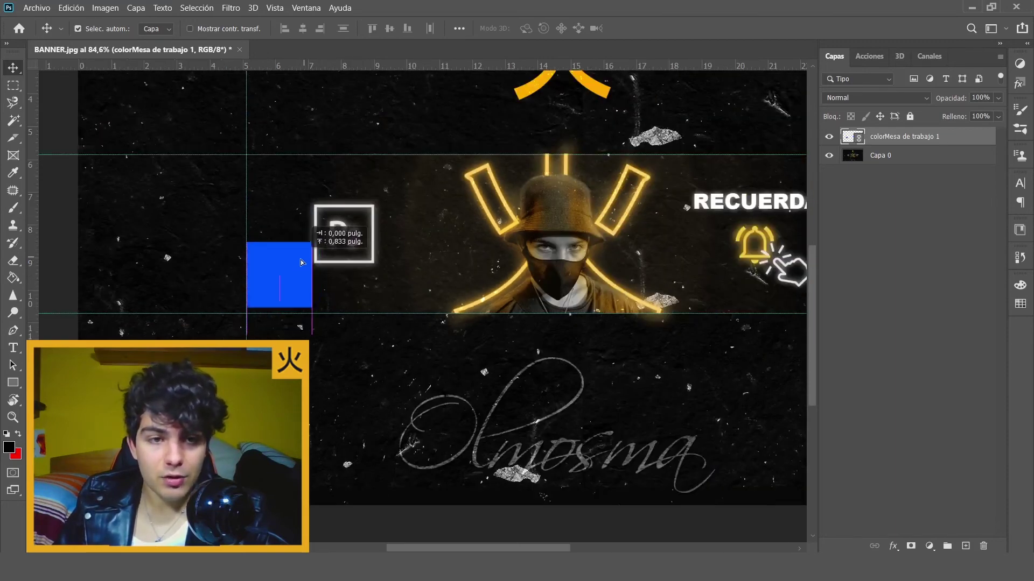
scroll(302, 259, up, 3)
scroll(305, 238, up, 1)
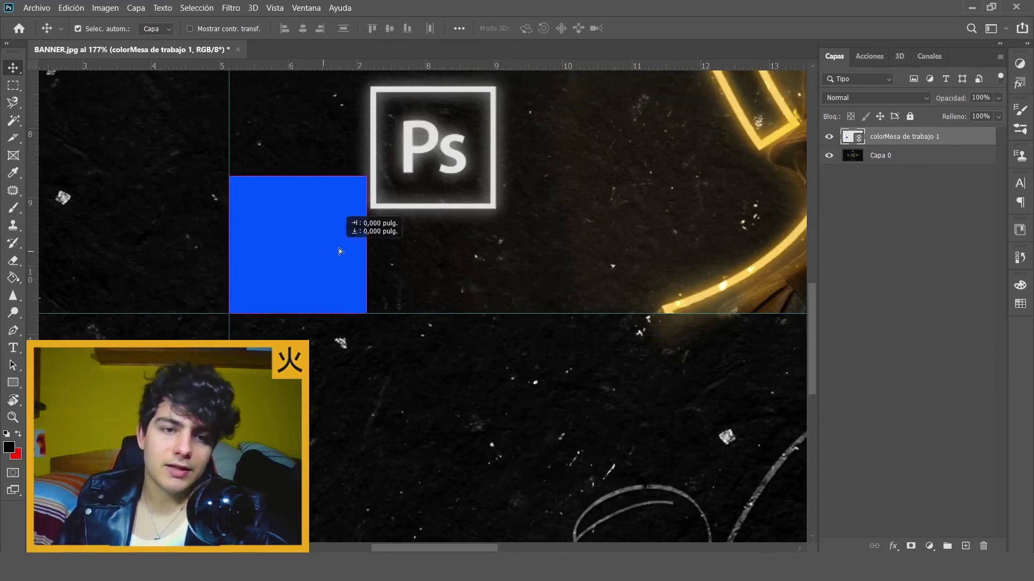
mouse_move(339, 251)
mouse_down()
mouse_move(381, 226)
mouse_move(316, 256)
mouse_move(335, 269)
mouse_move(320, 256)
mouse_up()
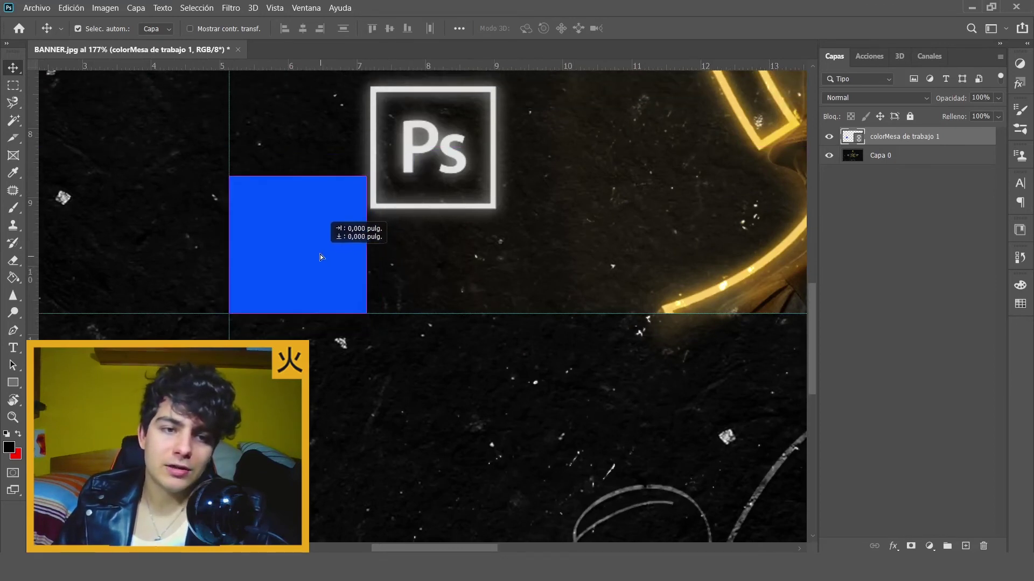